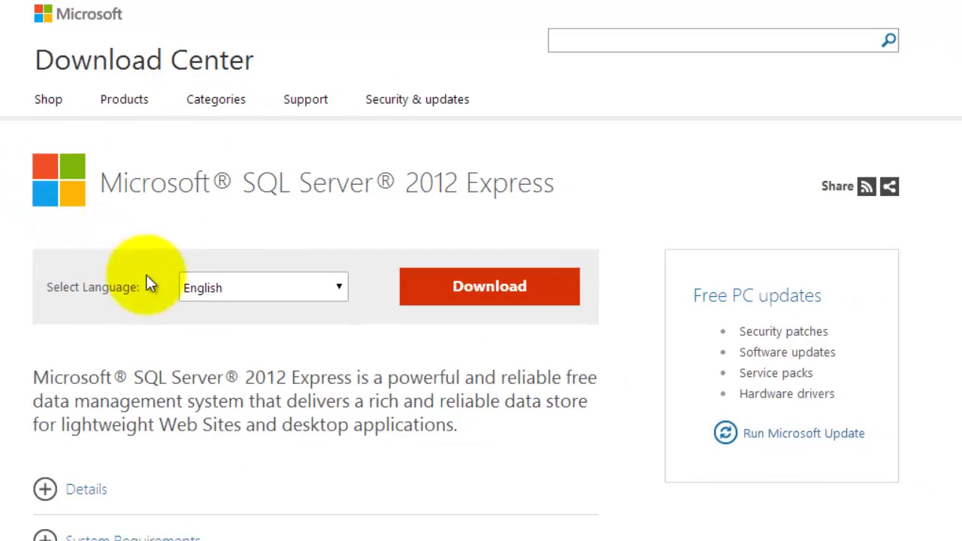
Step: Download the English ENU\x64\SQLEXPRWT_x64_ENU.exe package of Microsoft SQL Server 2012 Express
left_click(507, 292)
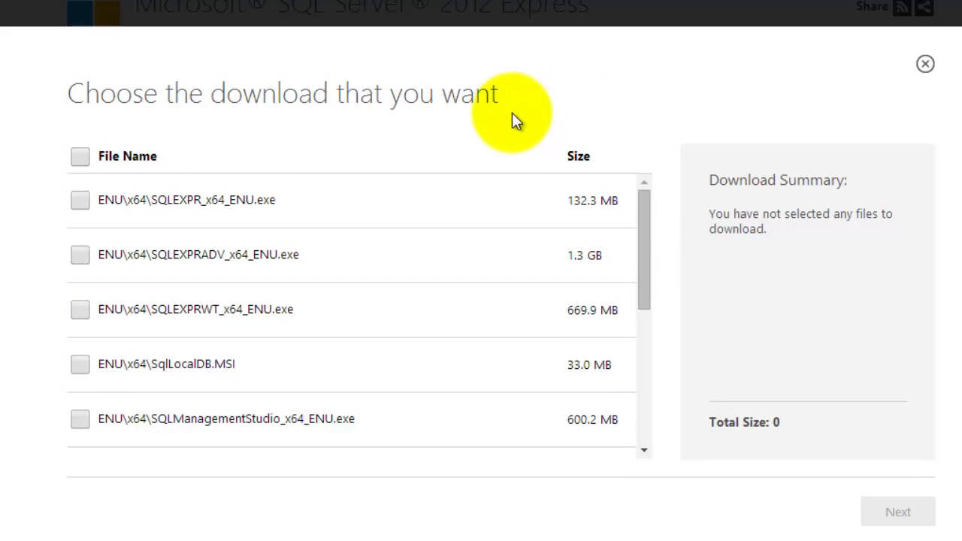
left_click(81, 310)
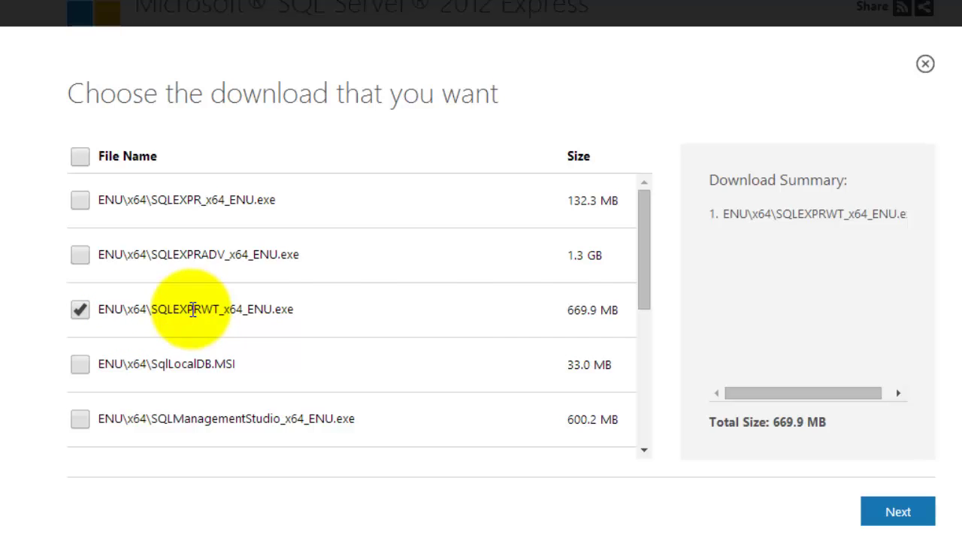
left_click_drag(650, 262, 647, 402)
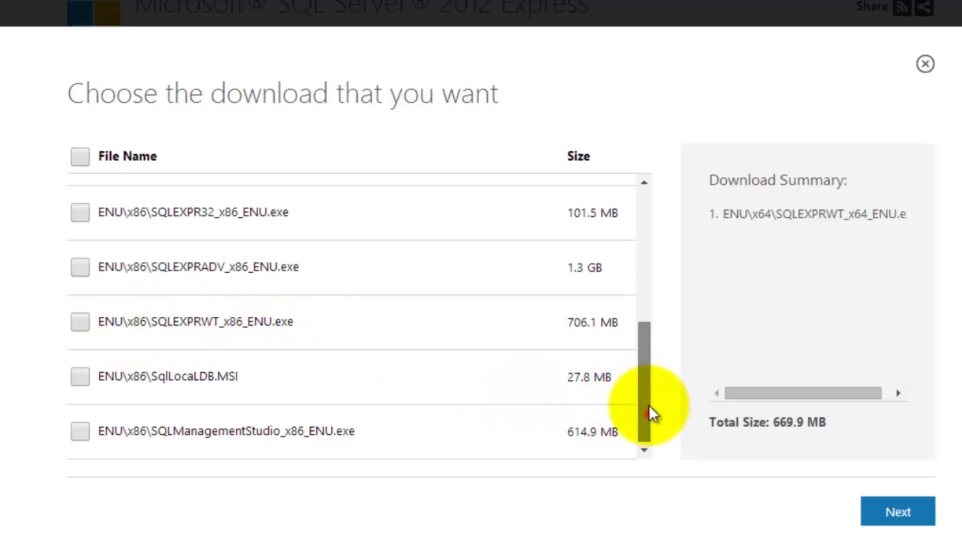
left_click_drag(651, 413, 644, 264)
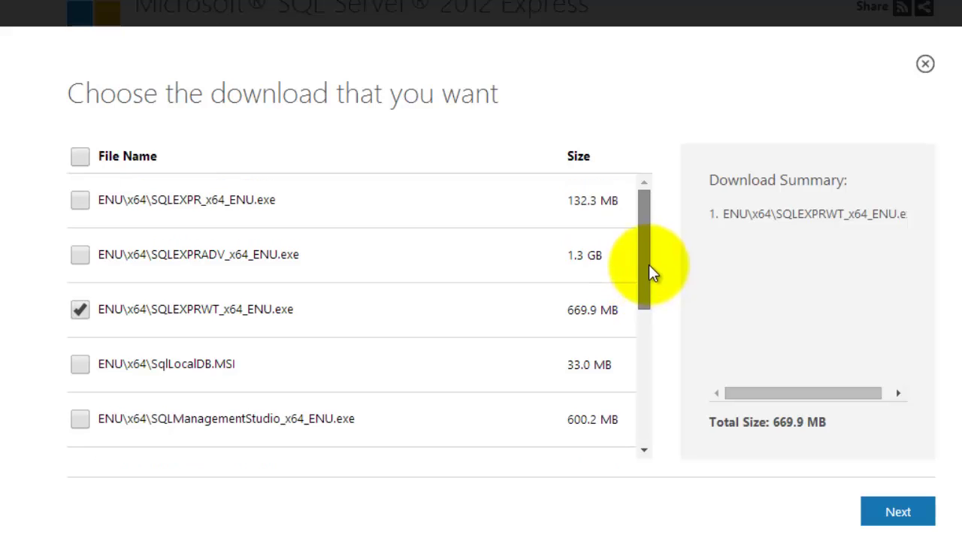
left_click(911, 506)
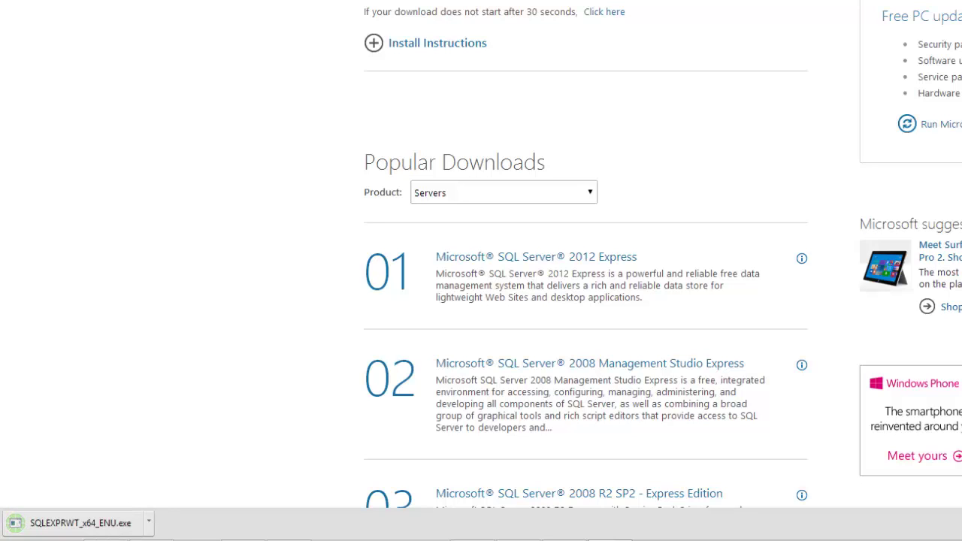
Step: Run the downloaded SQLEXPRWT_x64_ENU installer from its folder and start a new SQL Server stand-alone installation
left_click(149, 522)
left_click(184, 472)
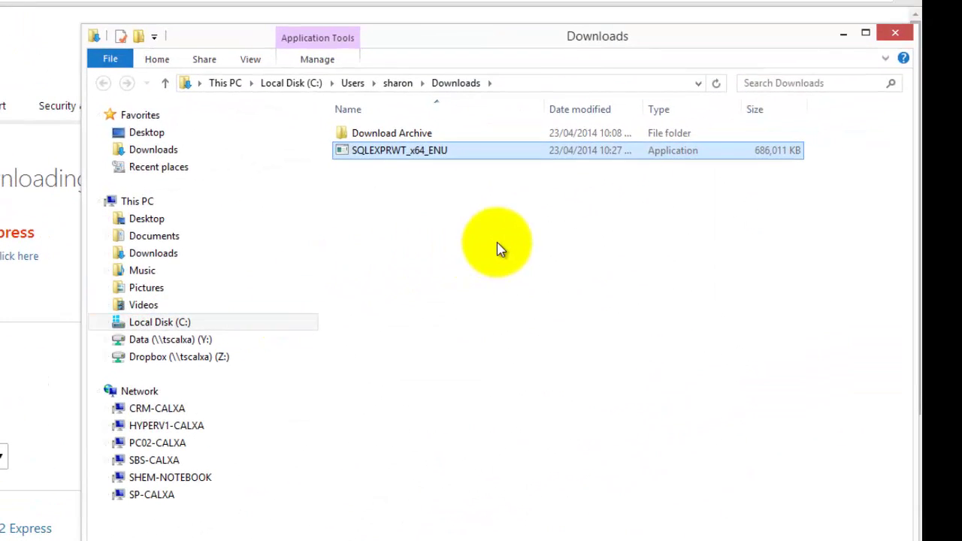
double_click(406, 156)
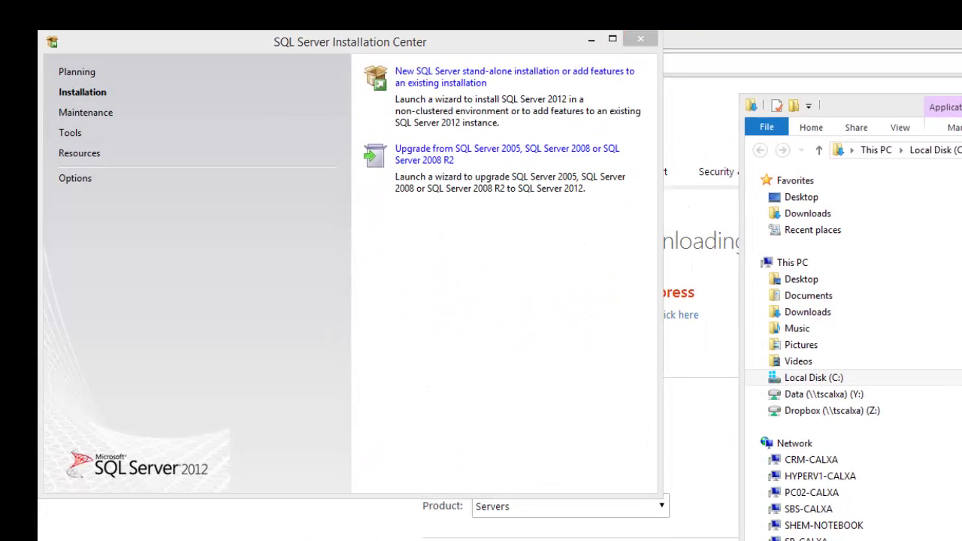
left_click(446, 82)
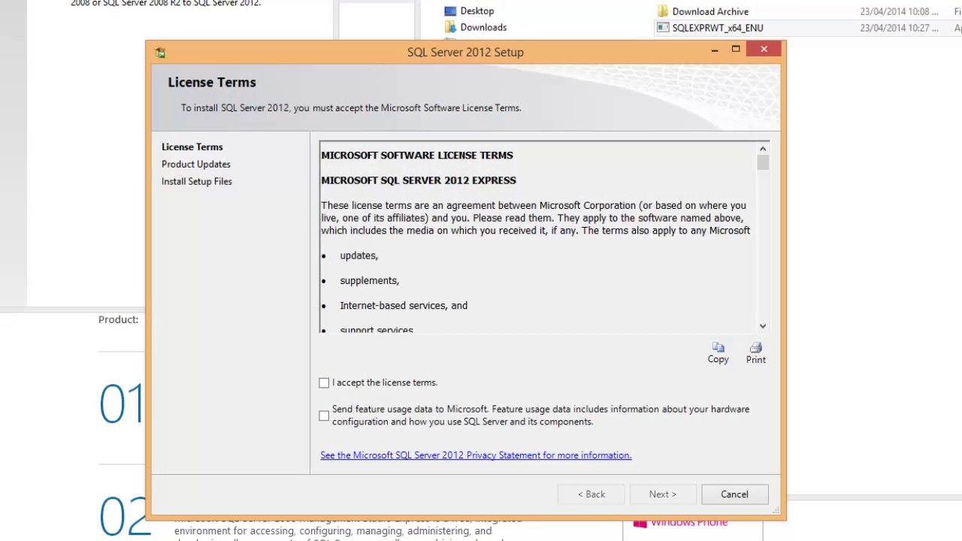
Step: Accept the license terms without sending usage data and proceed with the default Express feature selection
left_click(324, 385)
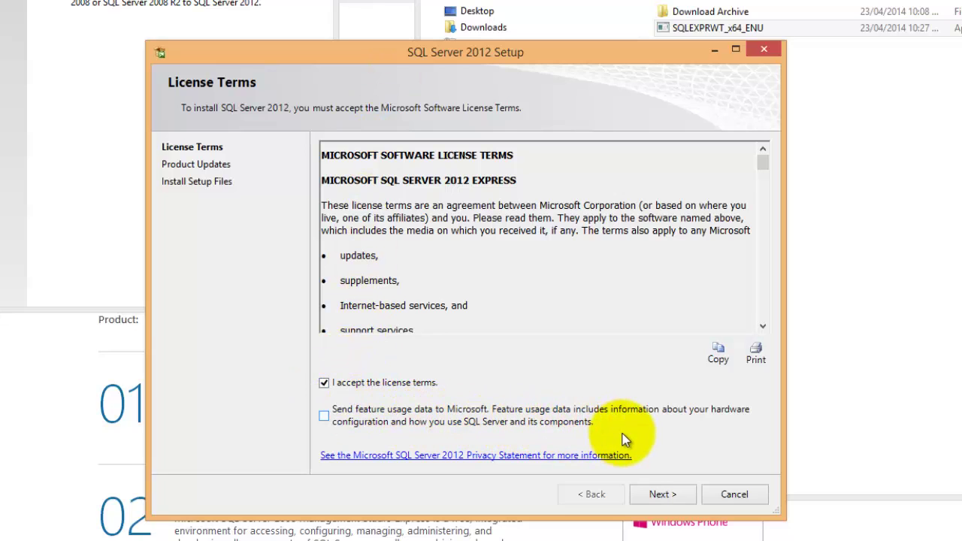
left_click(664, 499)
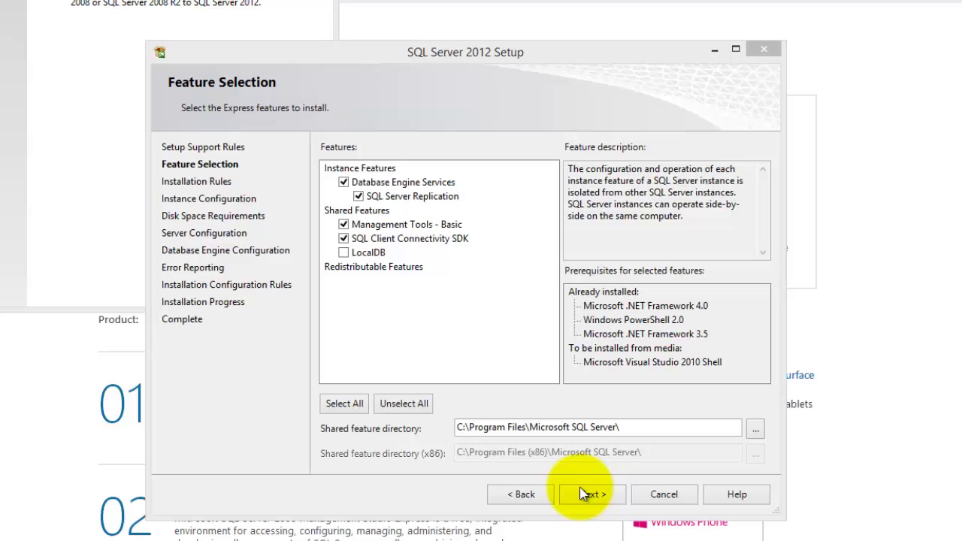
left_click(584, 494)
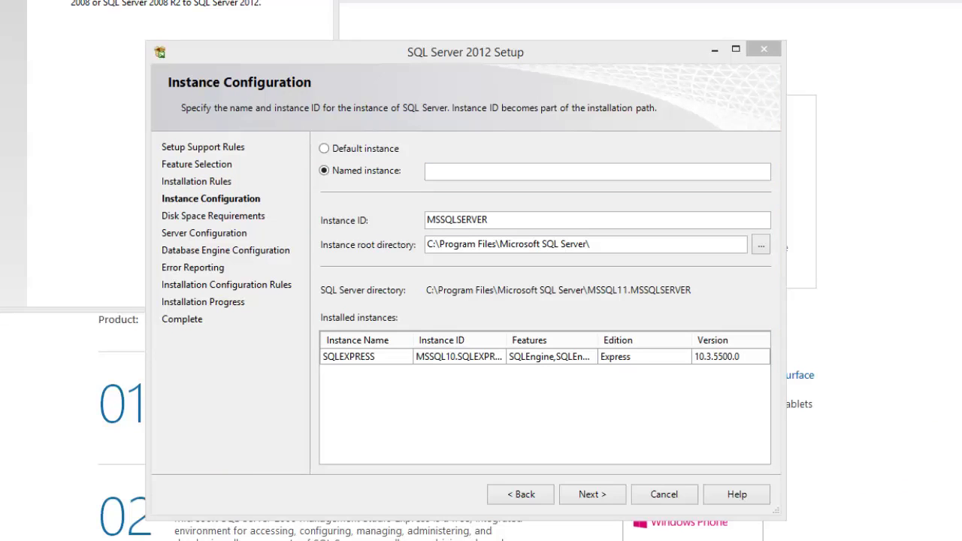
Step: Name the SQL Server instance Calxa and continue past the instance configuration
left_click(466, 171)
type("Calxa")
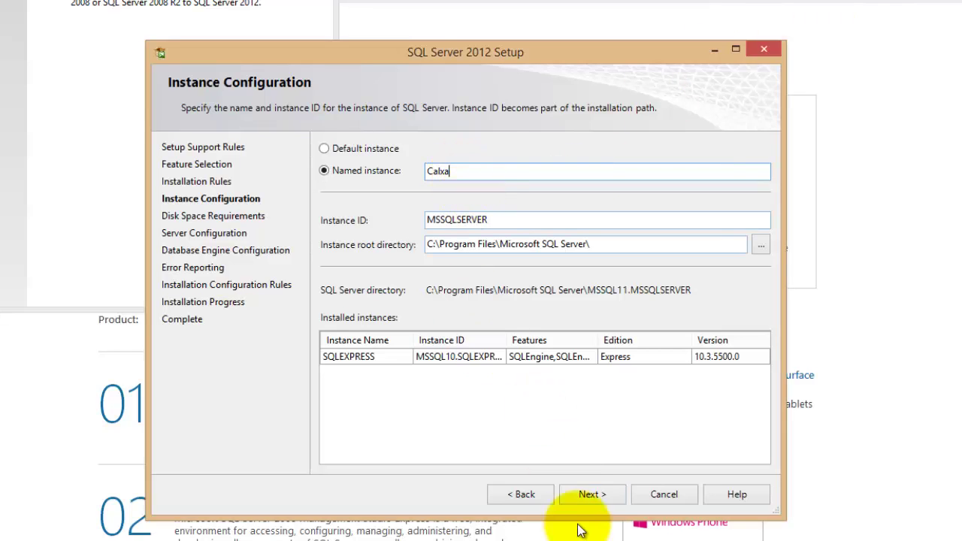
left_click(587, 494)
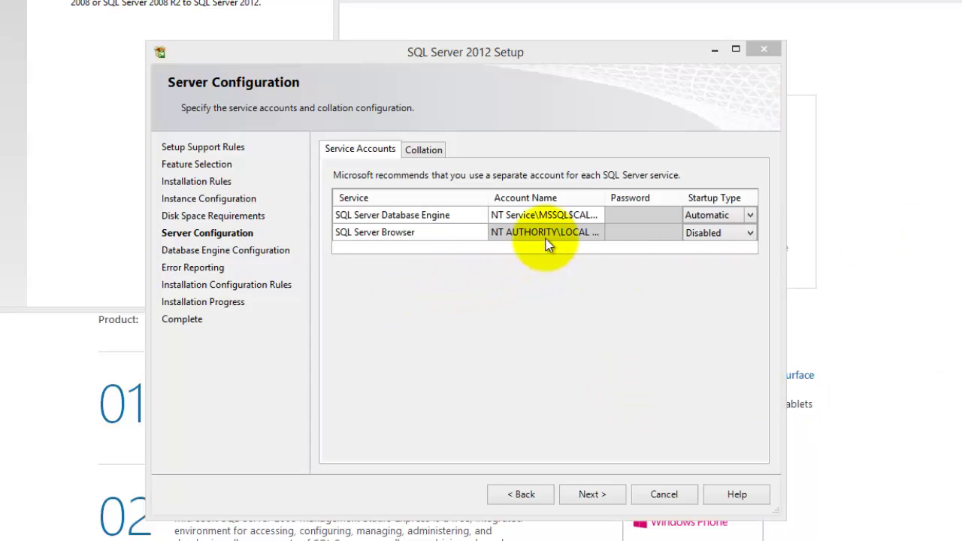
Step: Check the account names and startup types of the Database Engine and Browser services, and proceed with the default server configuration
left_click(555, 215)
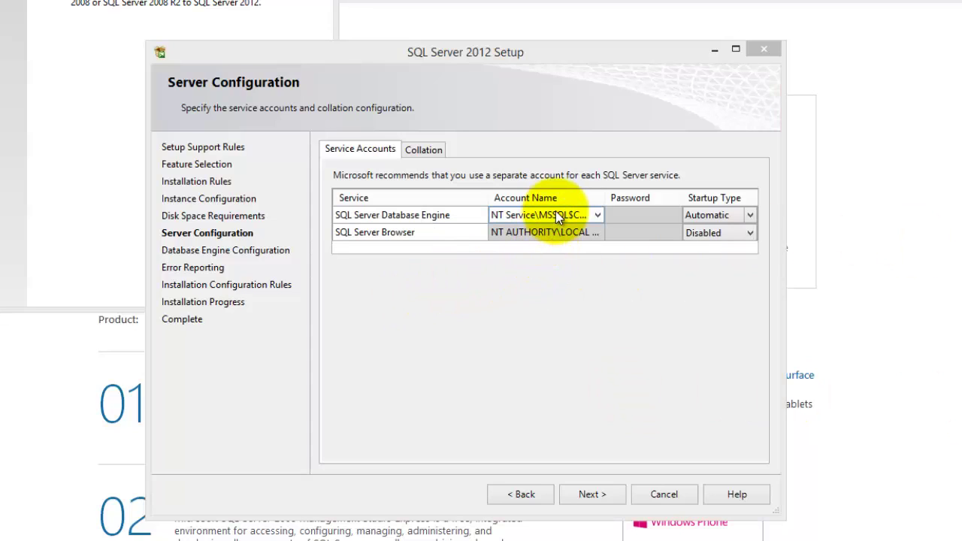
left_click(597, 215)
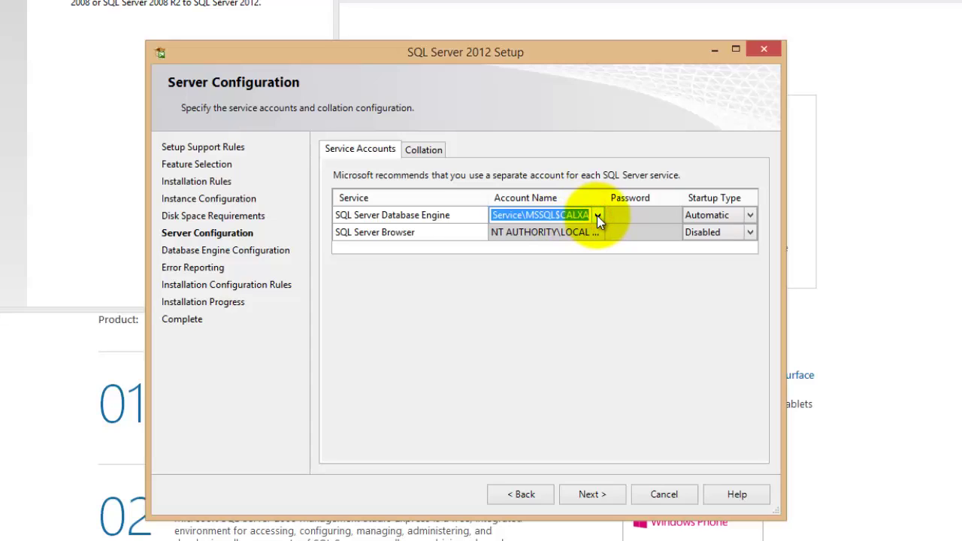
left_click(596, 215)
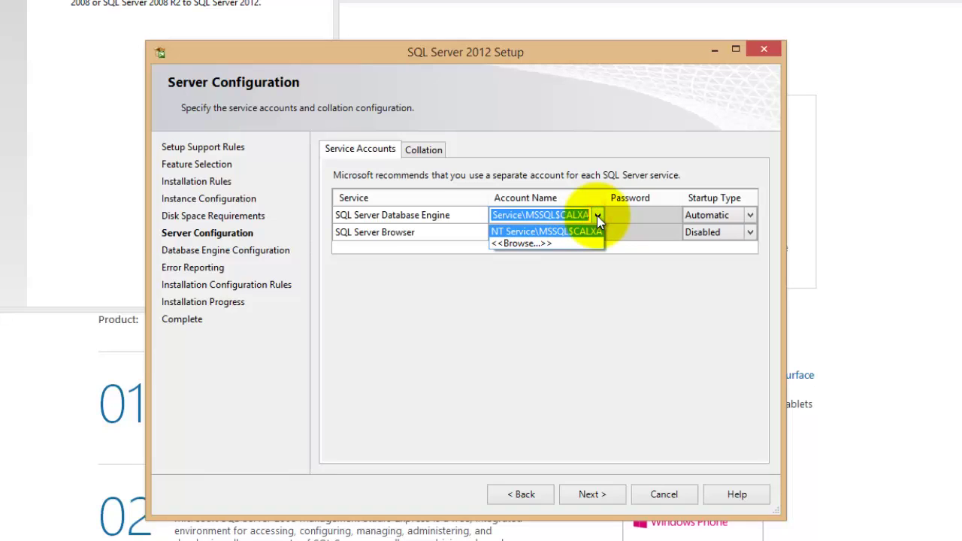
left_click(597, 215)
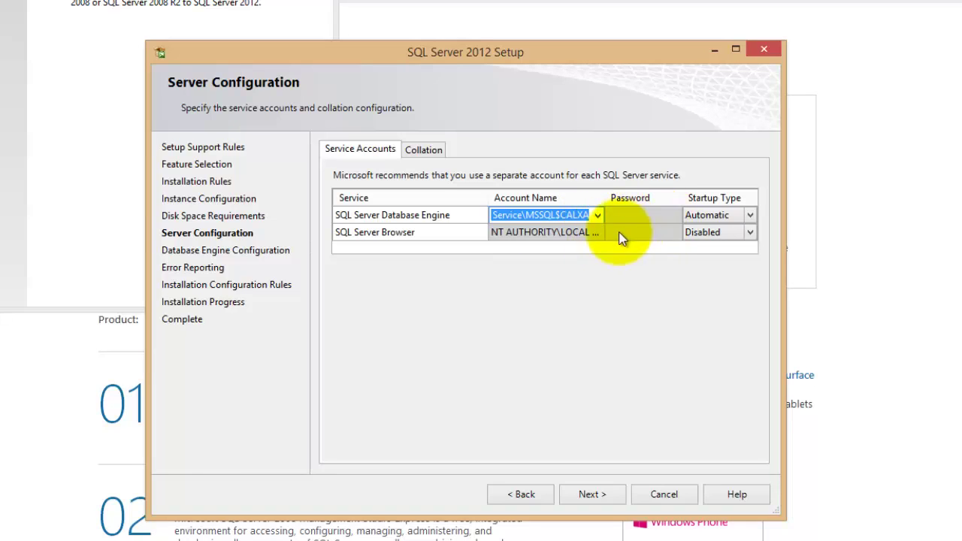
left_click(574, 235)
left_click(618, 233)
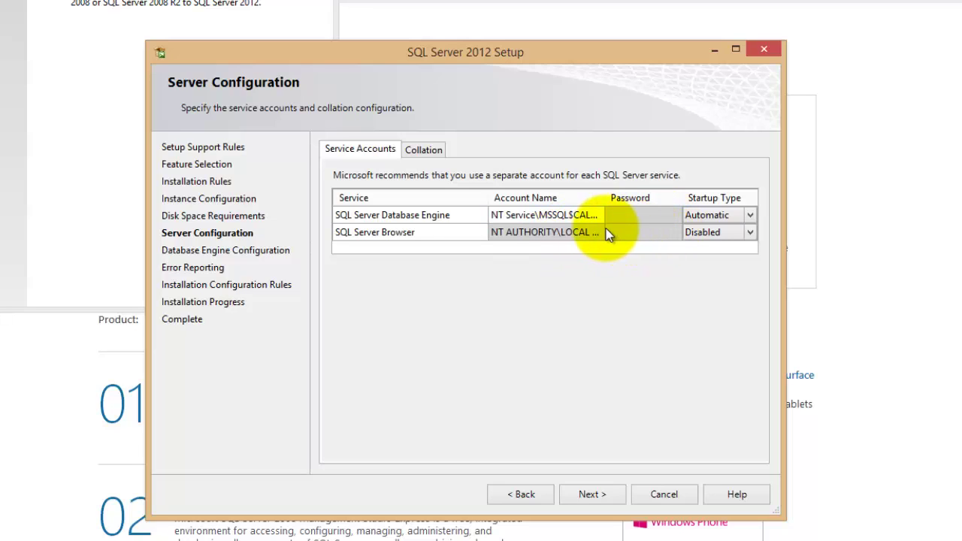
left_click(749, 215)
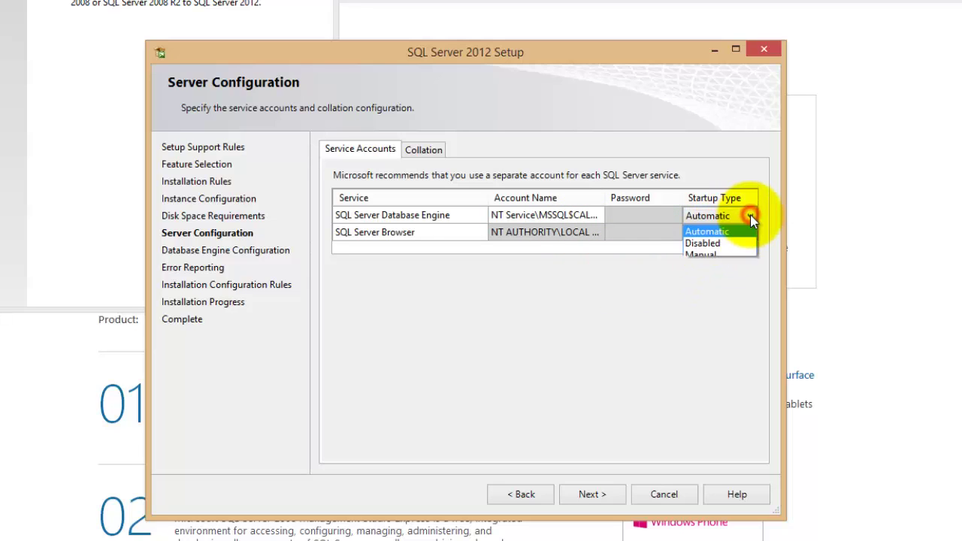
left_click(750, 230)
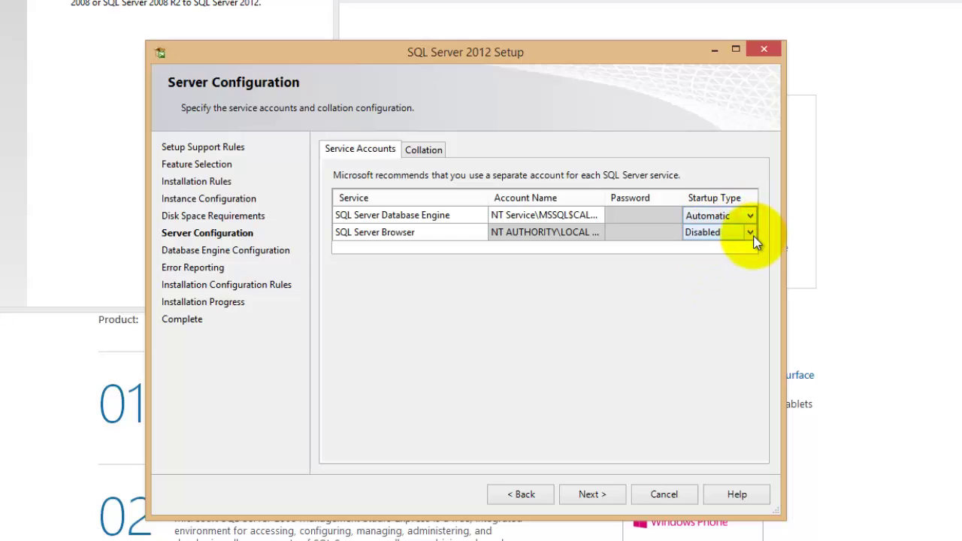
left_click(751, 234)
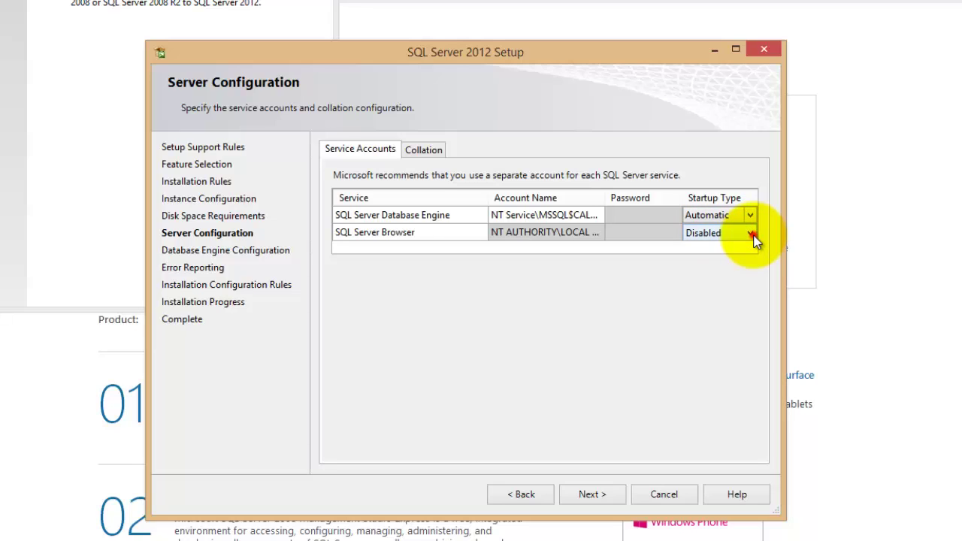
left_click(750, 234)
left_click(750, 233)
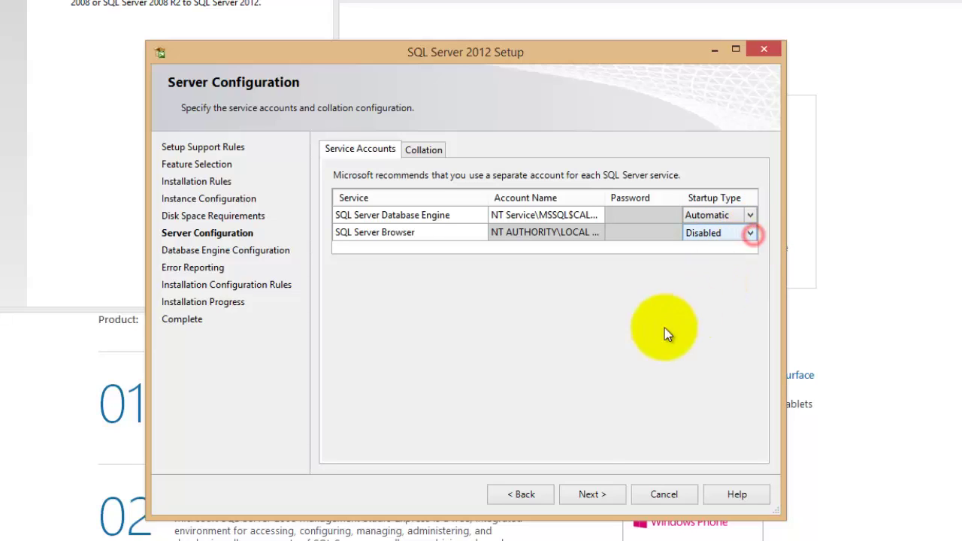
left_click(591, 493)
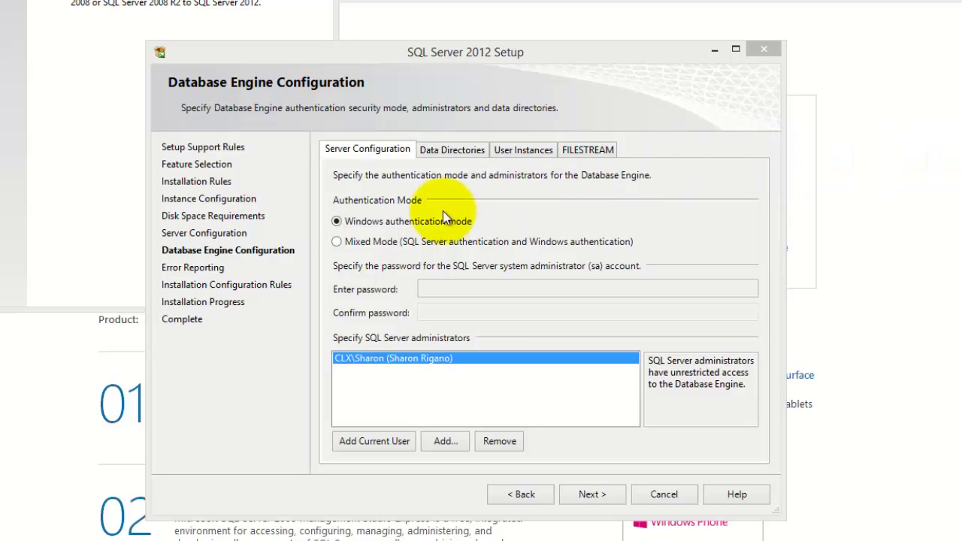
Step: Switch the Database Engine to Mixed Mode authentication, enter and confirm the sa account password, and continue
left_click(336, 241)
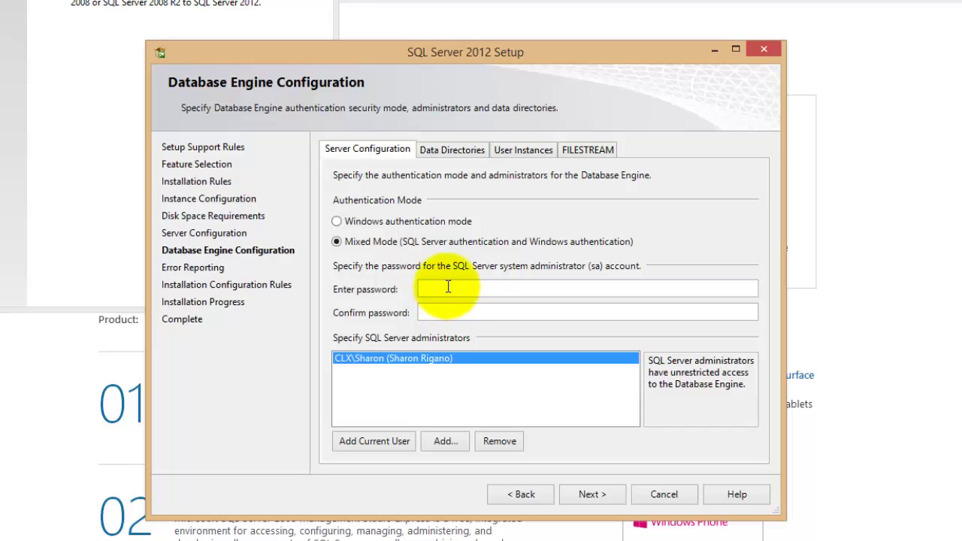
left_click(447, 286)
type("********")
key("Tab")
type("****")
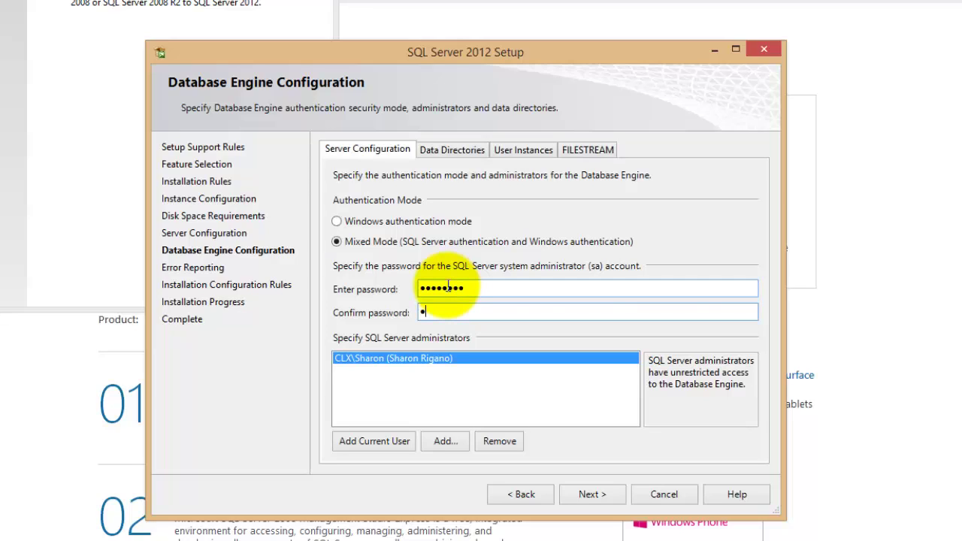
type("****")
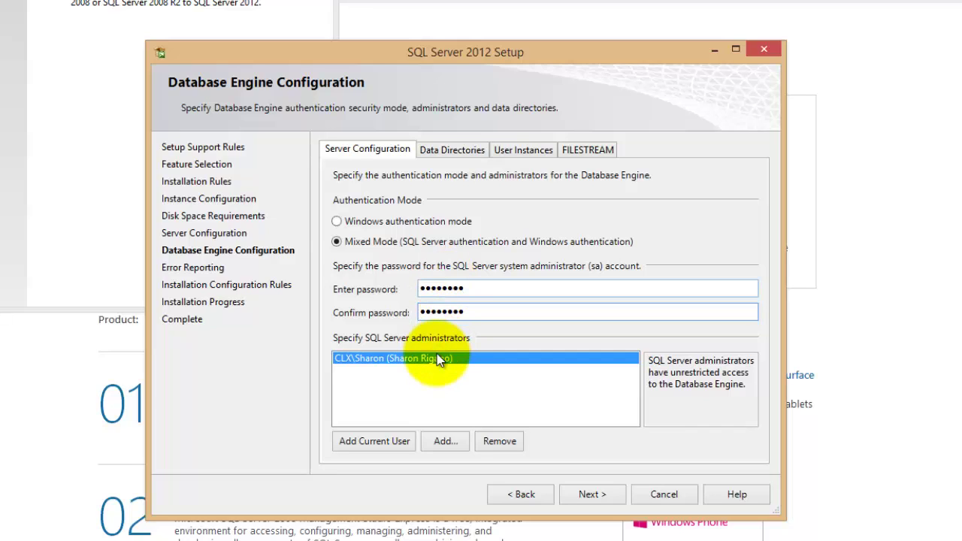
left_click(594, 493)
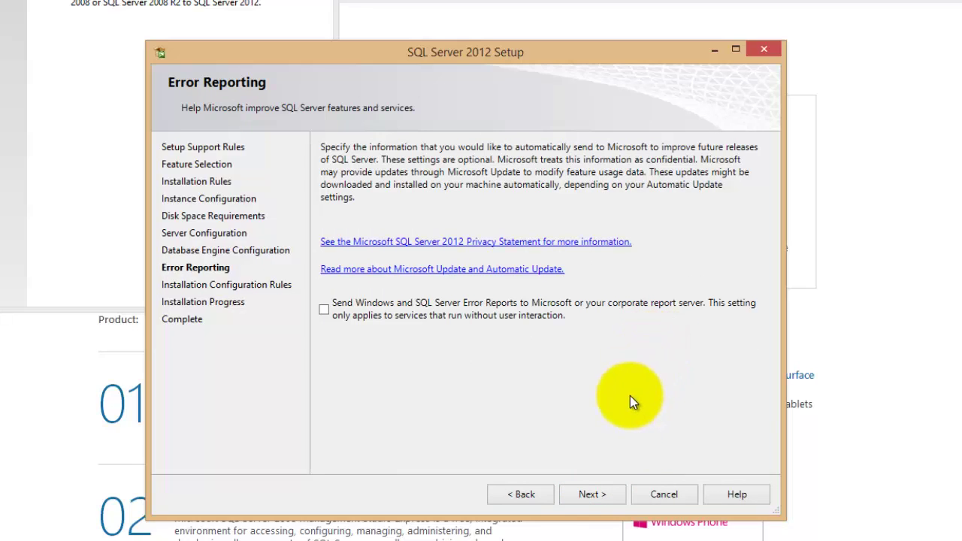
Step: Proceed with the installation without sending error reports and look through the setup status of the installed features
left_click(593, 494)
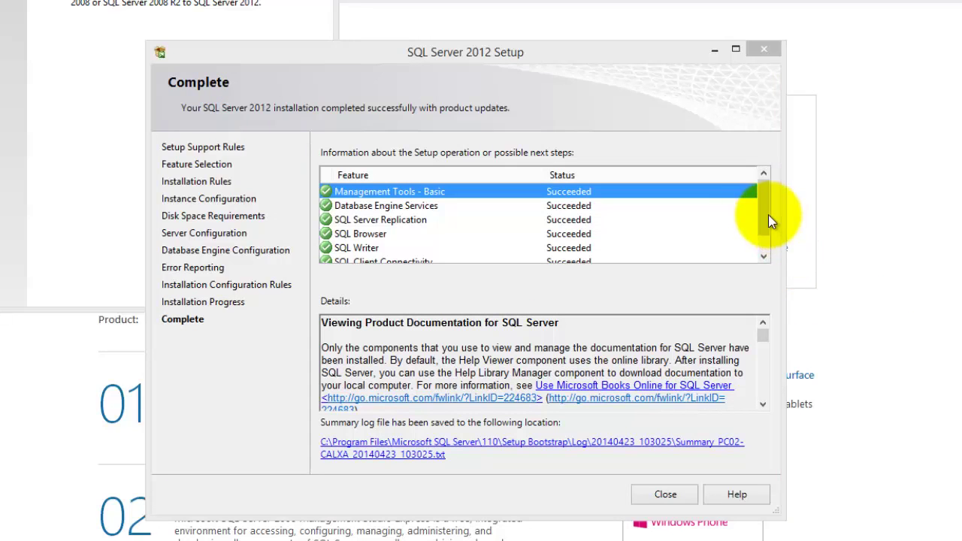
left_click_drag(761, 195, 768, 171)
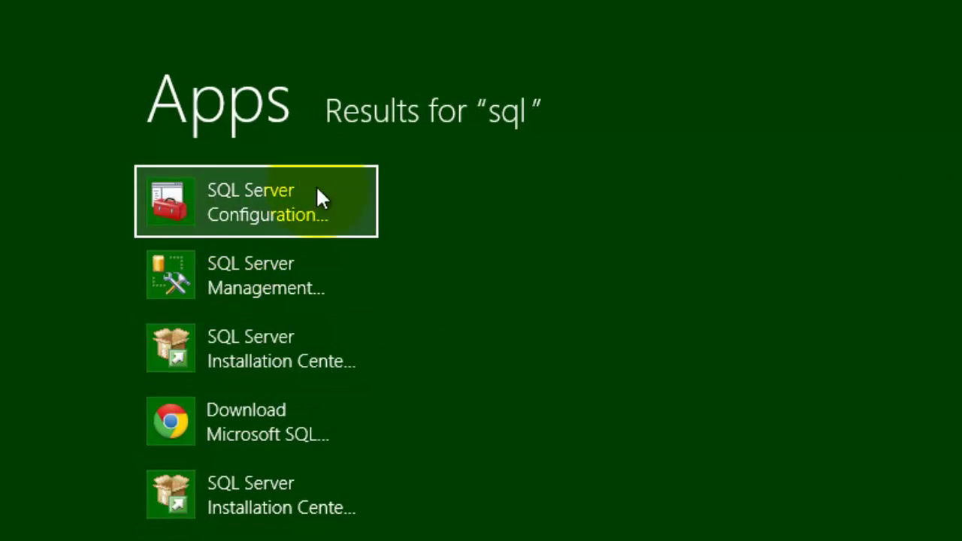
Step: Open SQL Server Configuration Manager and enable the TCP/IP protocol for the CALXA instance
left_click(278, 208)
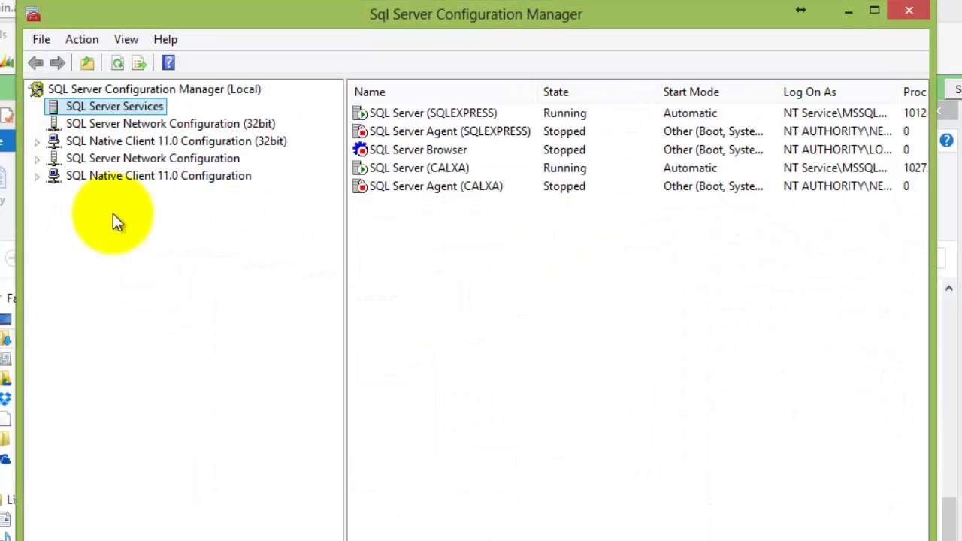
left_click(37, 158)
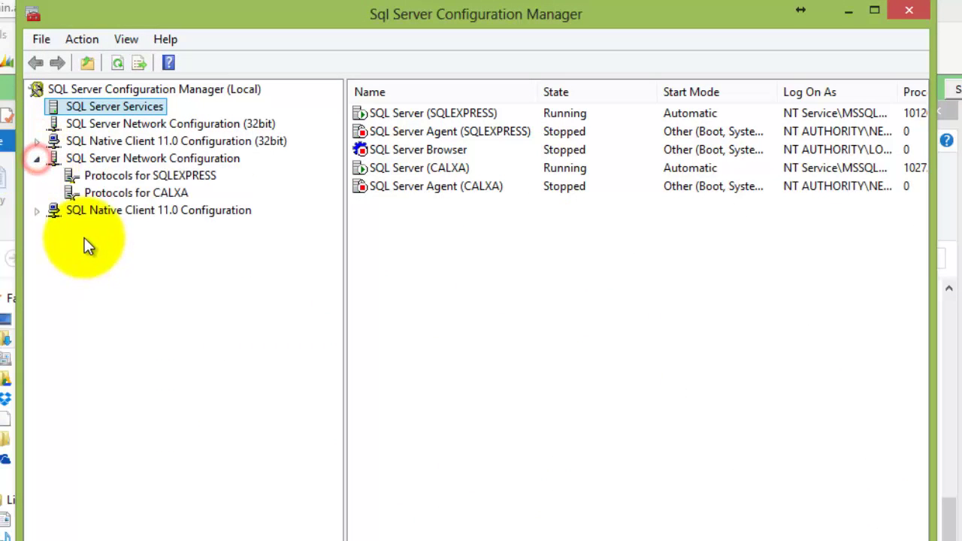
left_click(110, 196)
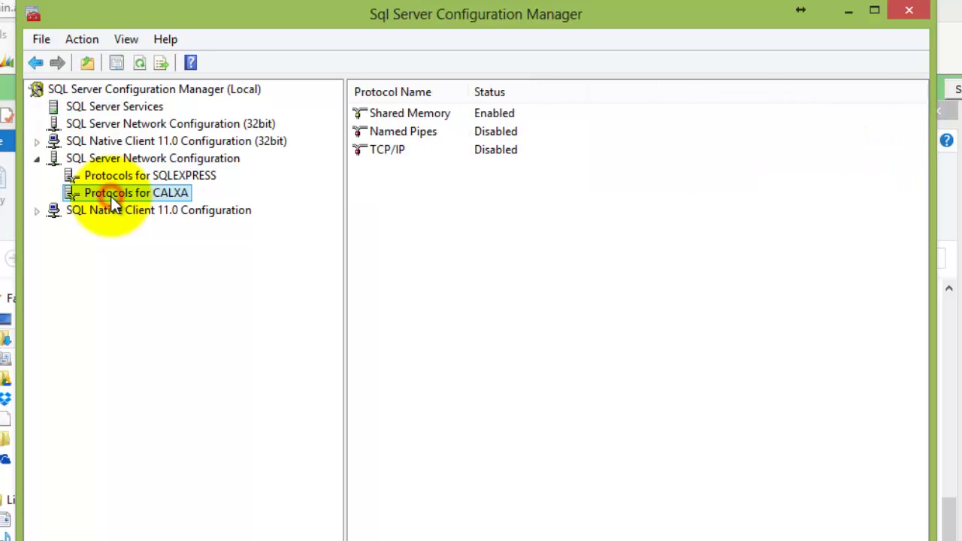
left_click(396, 148)
right_click(395, 148)
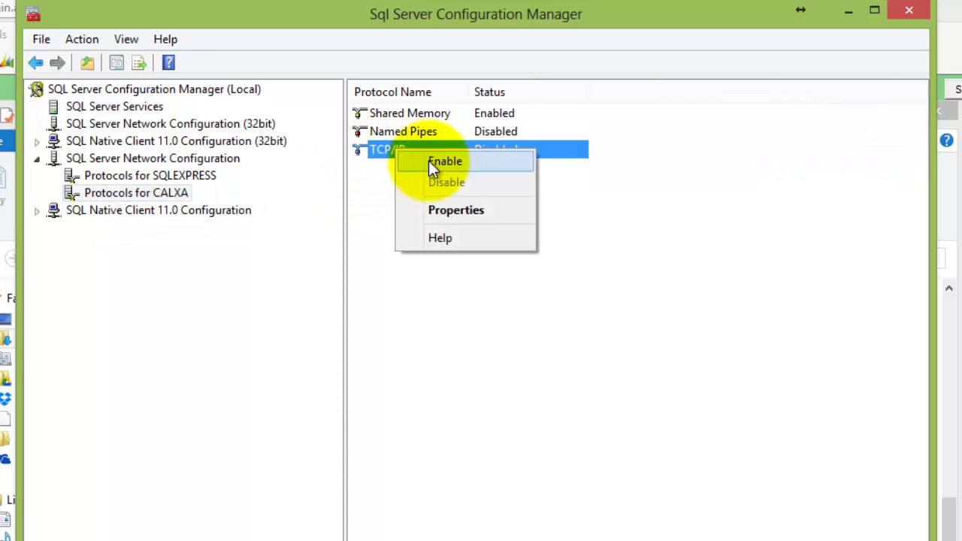
left_click(428, 160)
left_click(658, 398)
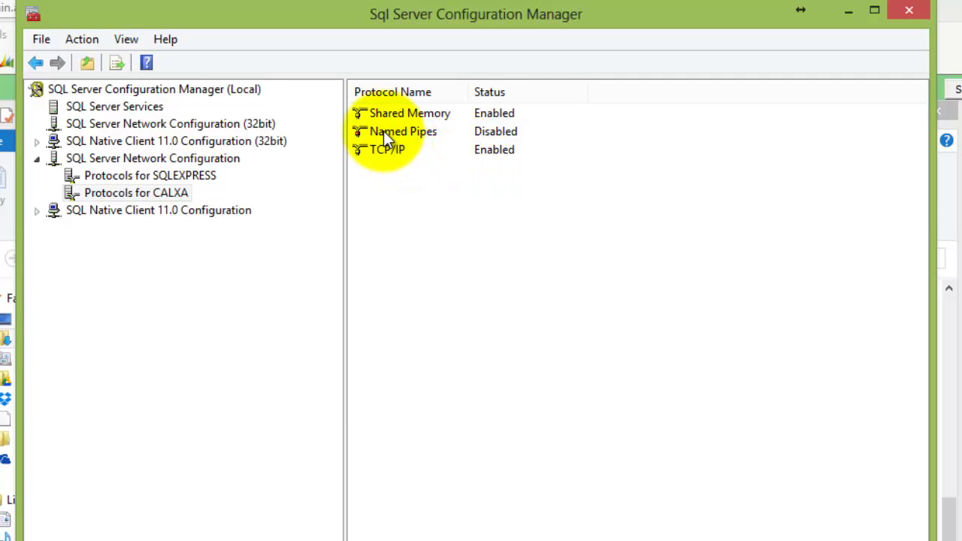
Step: Set the SQL Server Browser service's start mode to Automatic and restart the SQL Server (CALXA) service
left_click(79, 107)
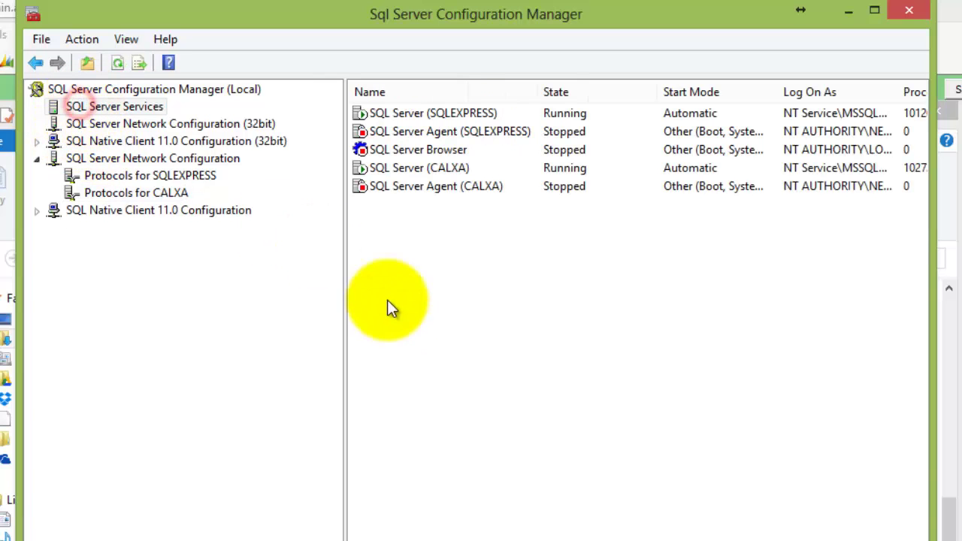
left_click(394, 169)
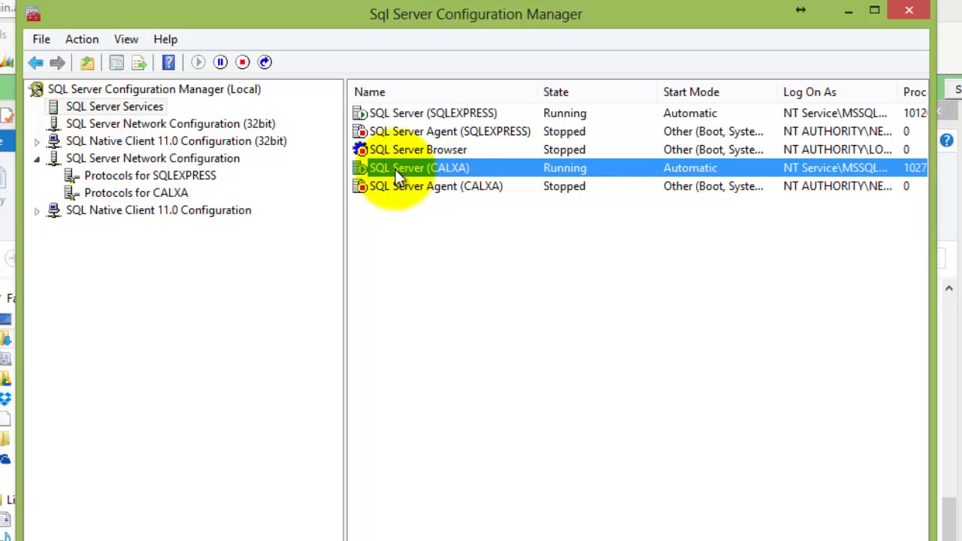
left_click(435, 151)
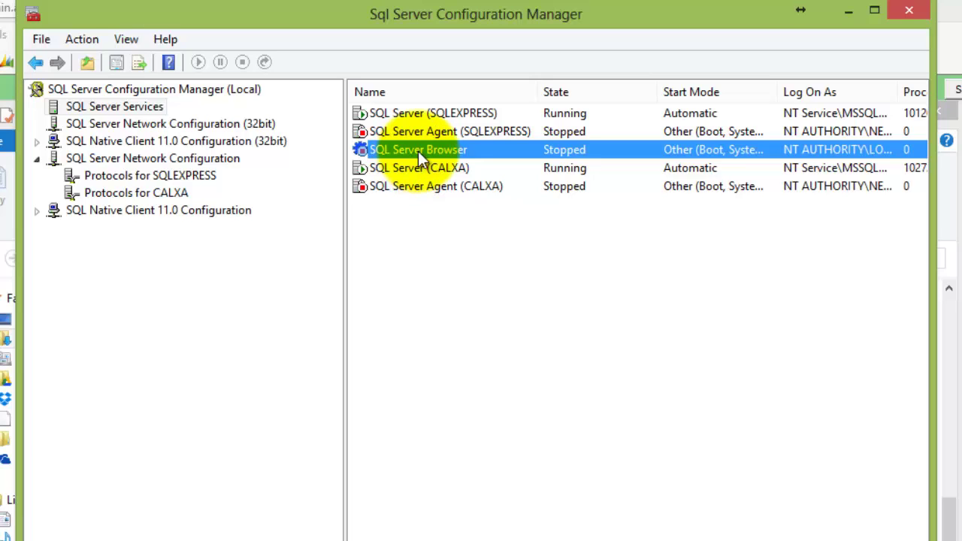
right_click(418, 151)
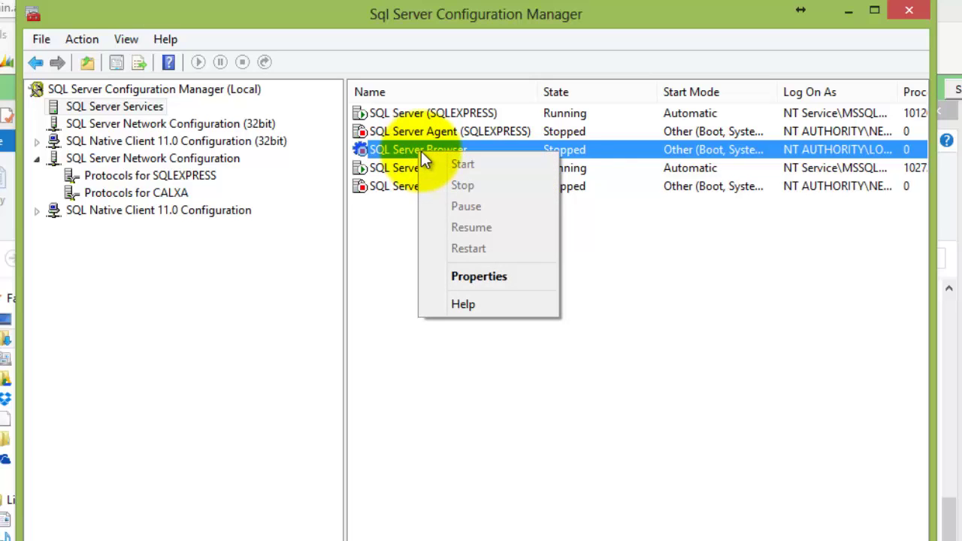
left_click(500, 275)
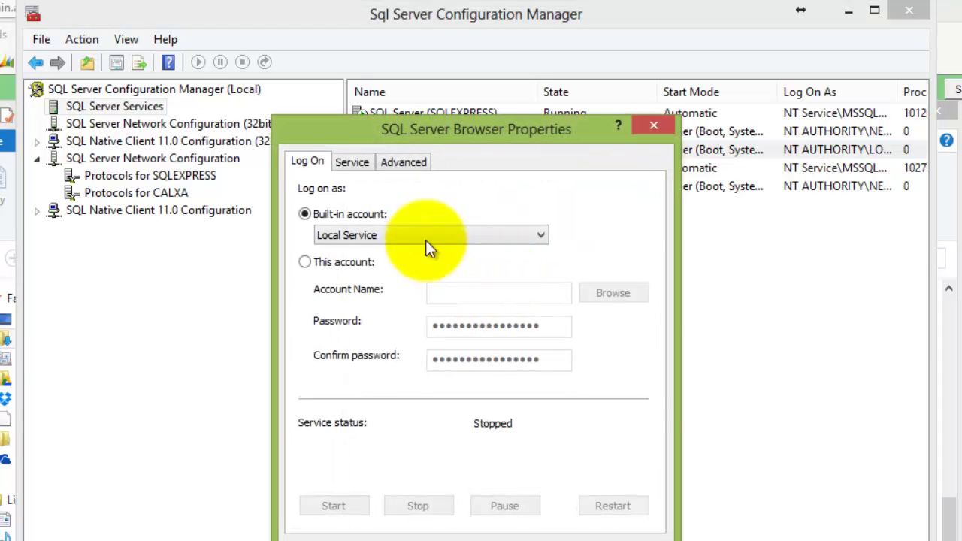
left_click(357, 162)
left_click(642, 317)
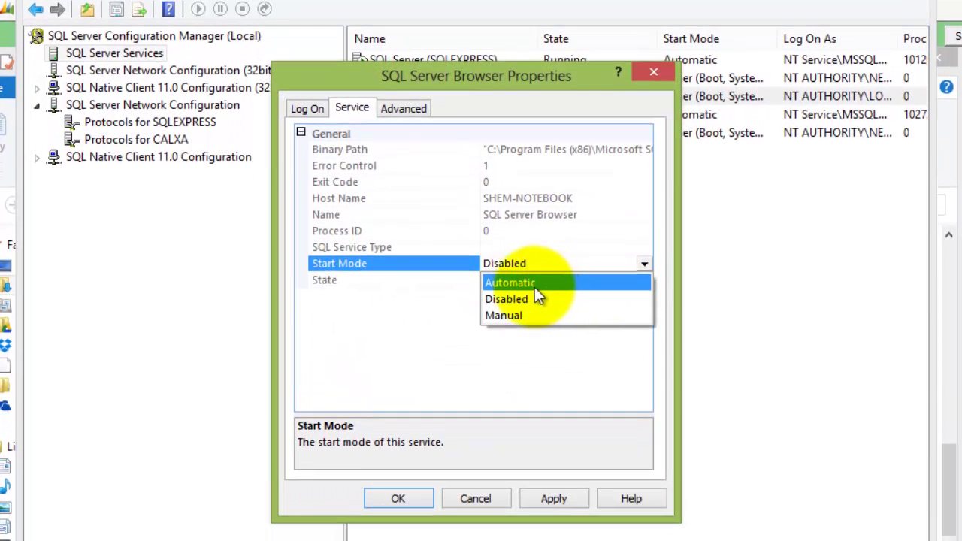
left_click(531, 285)
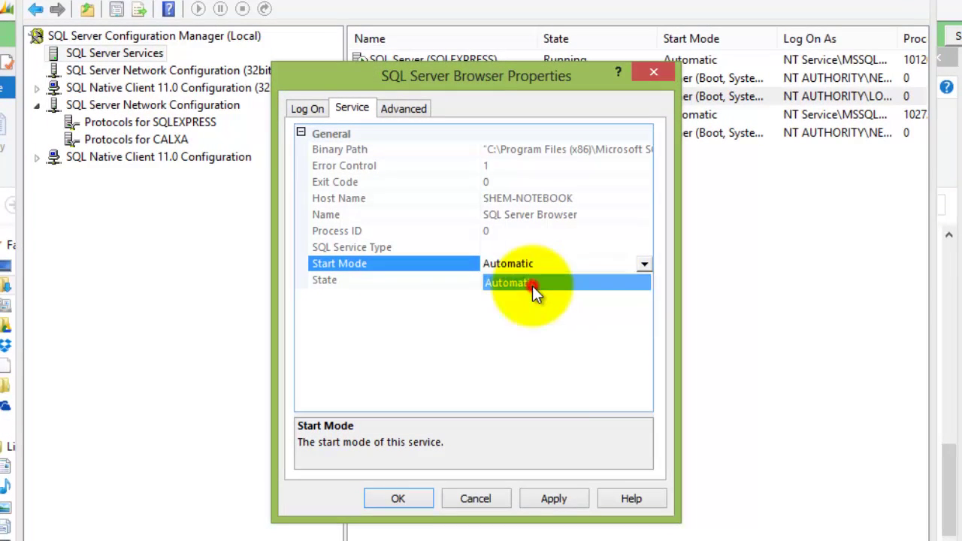
left_click(411, 498)
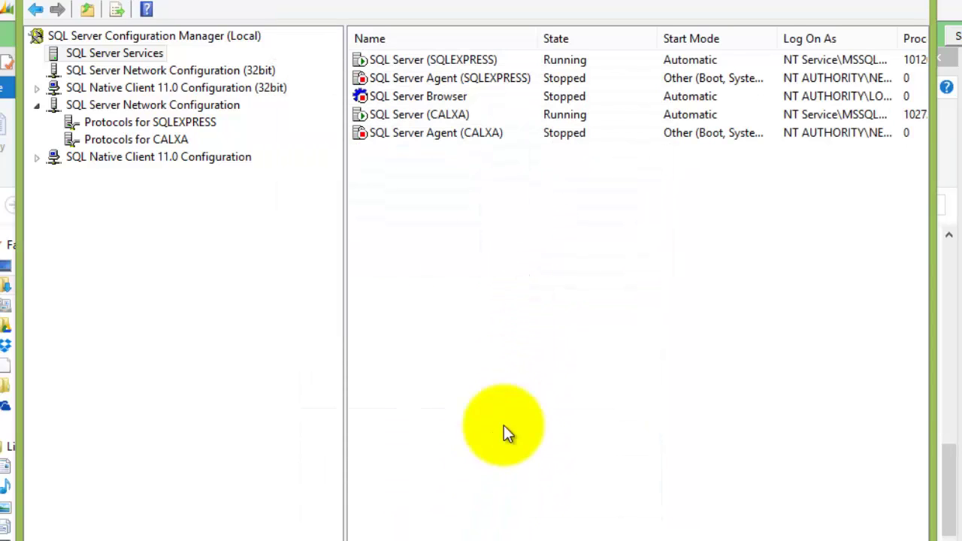
right_click(411, 116)
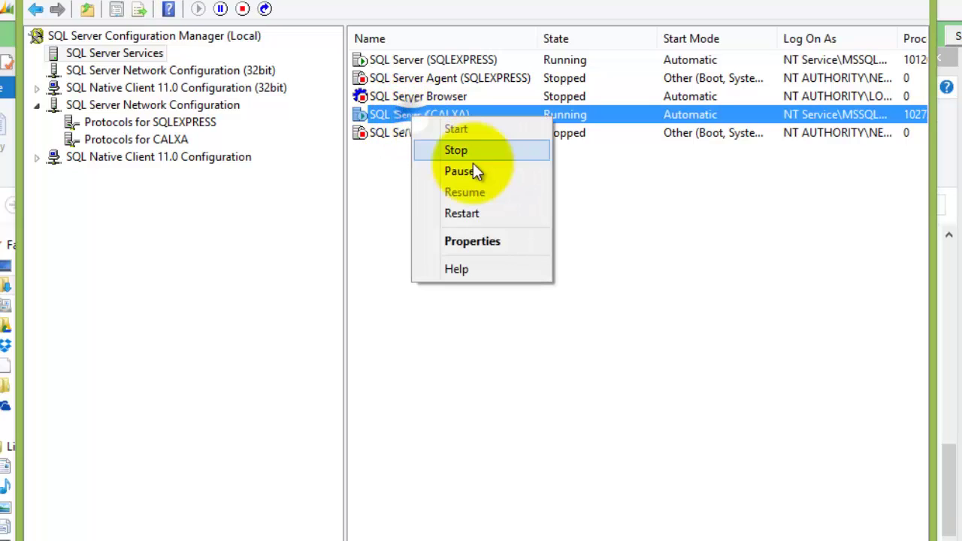
left_click(467, 217)
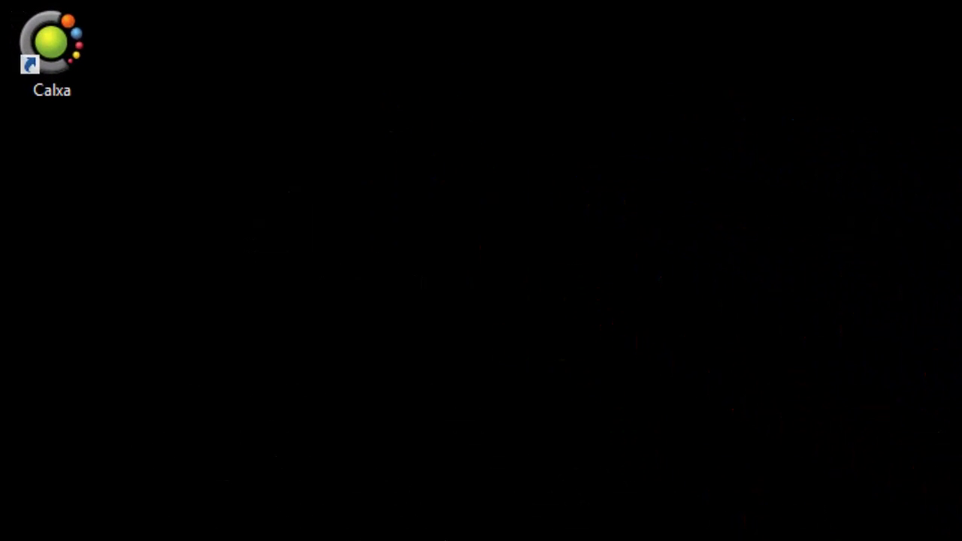
Step: Launch Calxa from the desktop and close the data source that is currently open
double_click(65, 73)
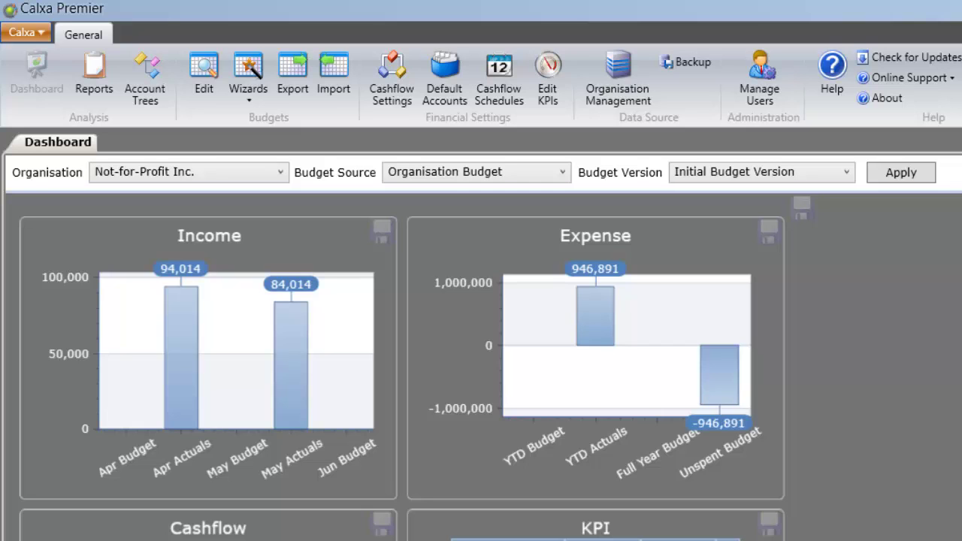
left_click(36, 33)
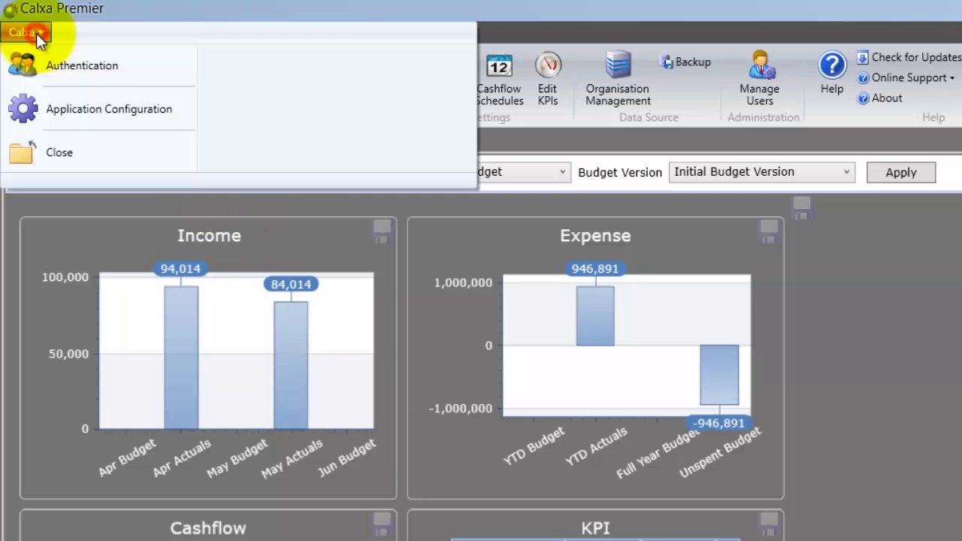
left_click(196, 162)
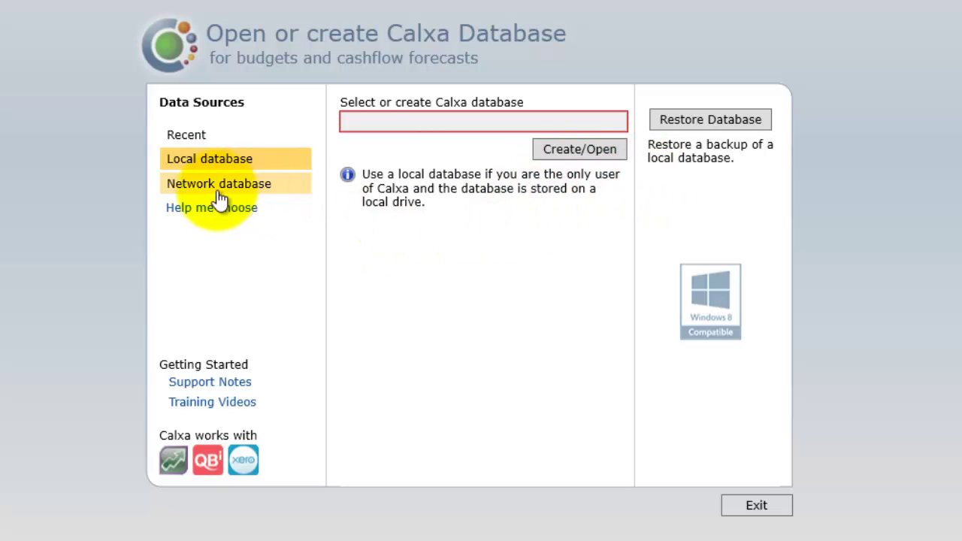
Step: Choose a network database as the data source and select the notebook's CALXA instance, version 11.0, as the server
left_click(183, 187)
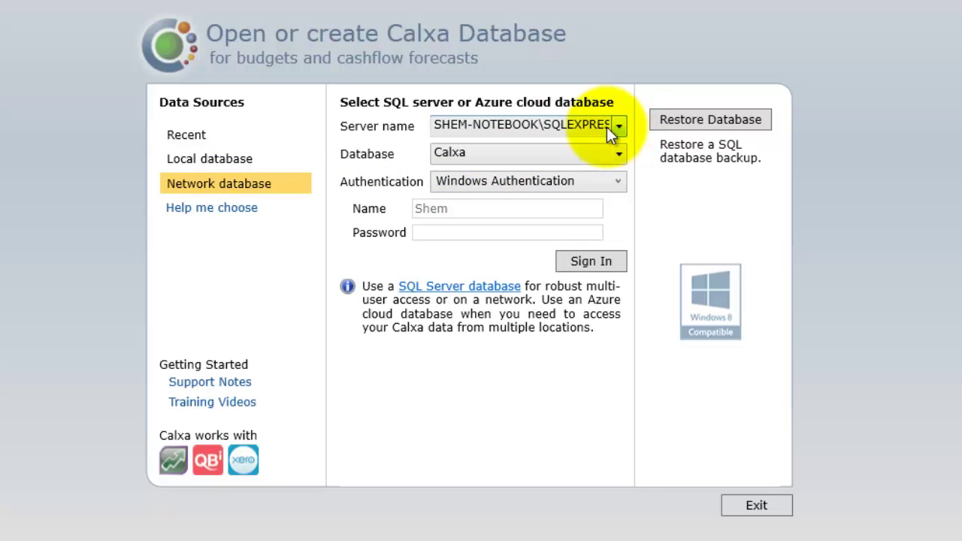
left_click(438, 123)
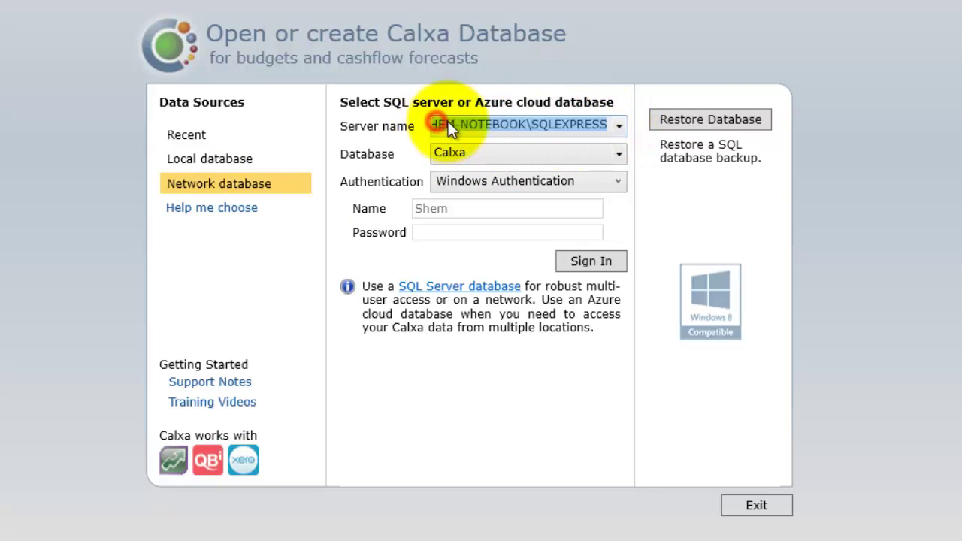
left_click(619, 127)
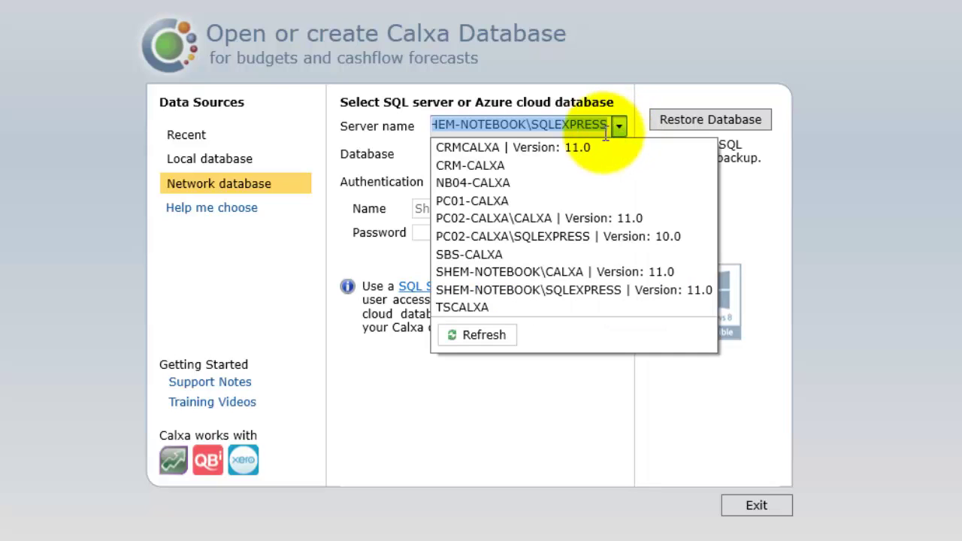
left_click(497, 275)
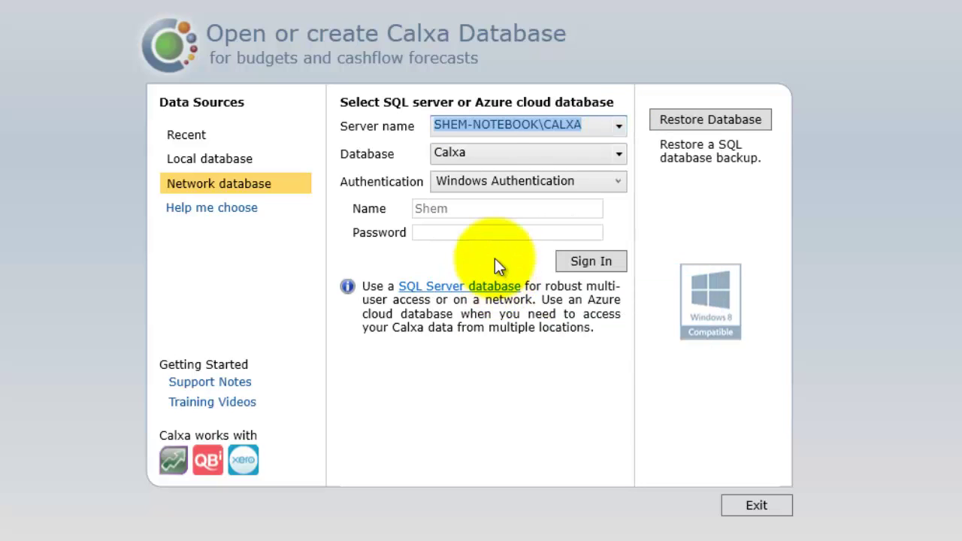
Step: Set the database name to Video, sign in with Windows Authentication, and agree to create the new database
left_click(485, 152)
double_click(483, 152)
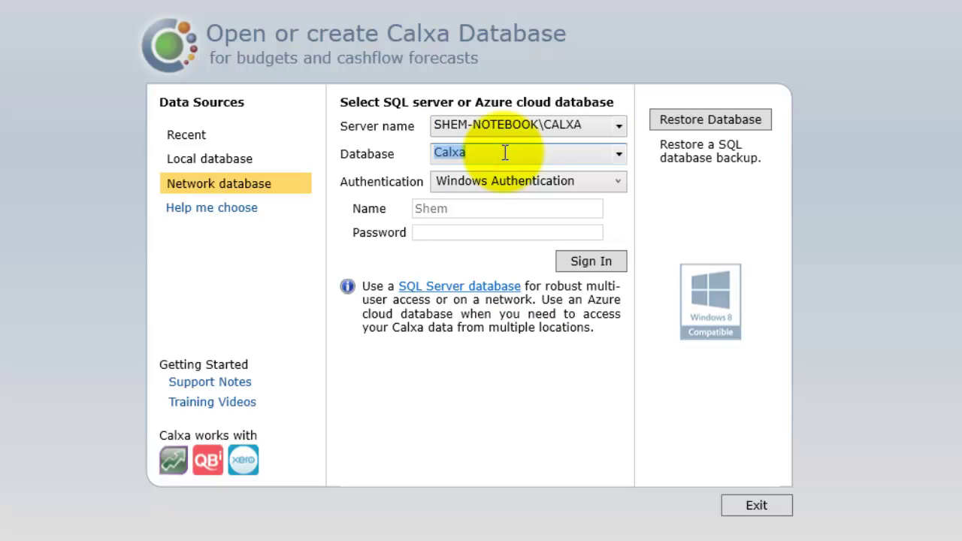
key("BackSpace")
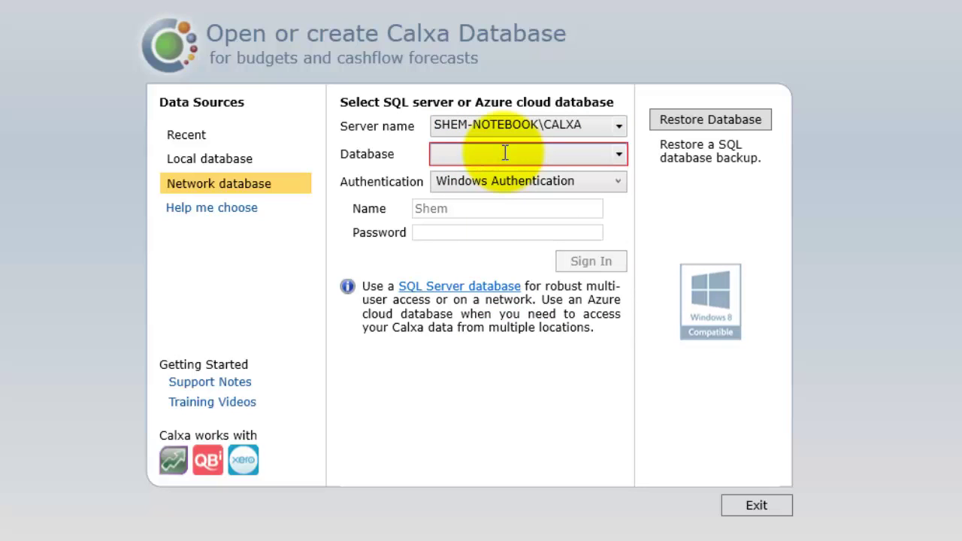
type("Video")
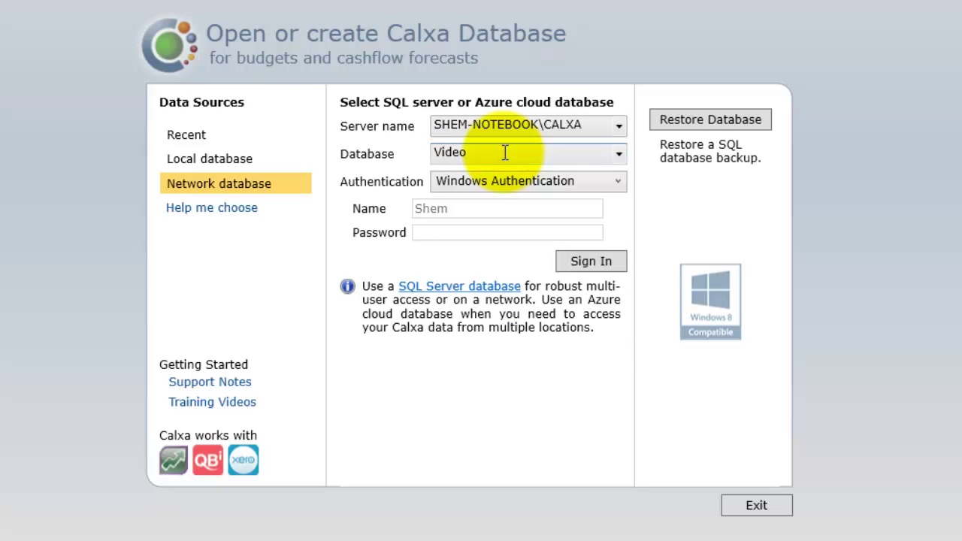
left_click(584, 260)
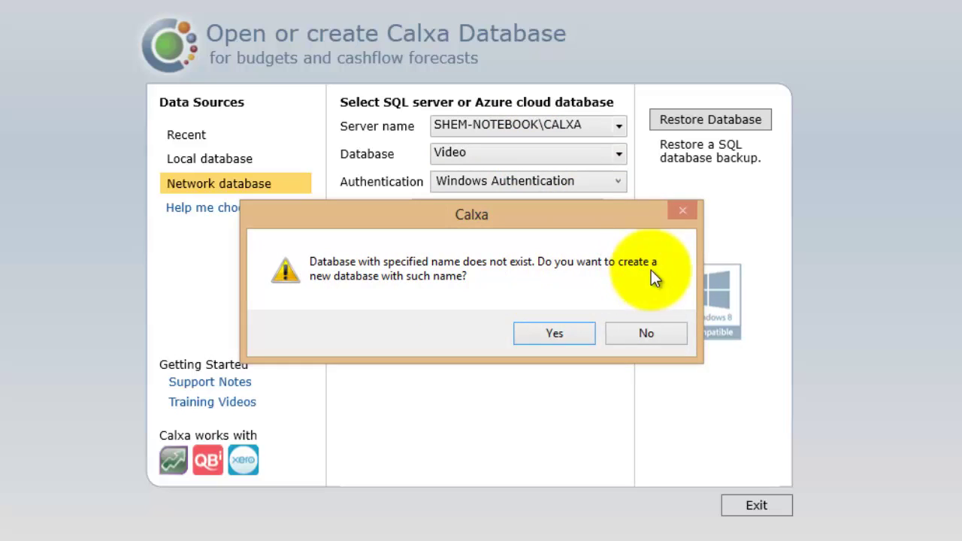
left_click(551, 331)
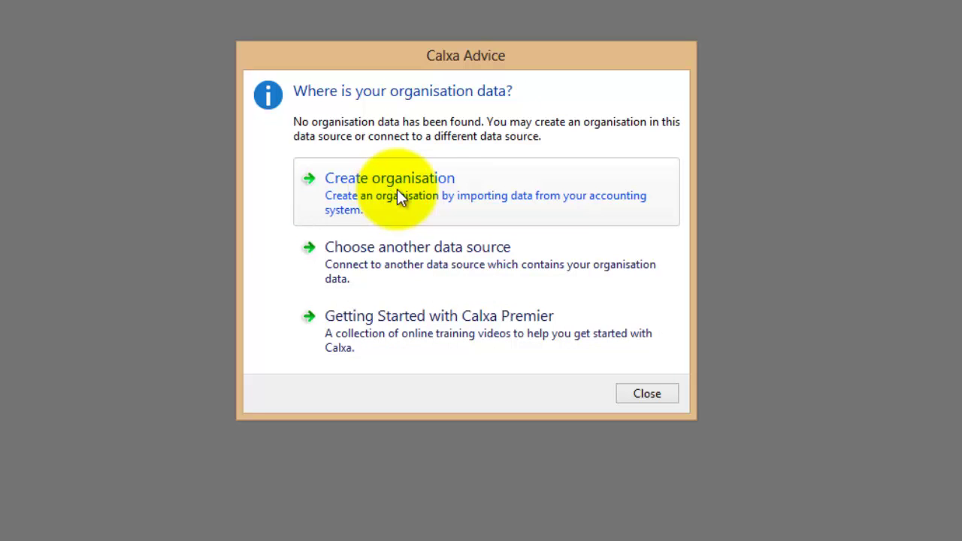
Step: Choose to create an organisation, then start the Organisation Copy Wizard and go past its welcome page
left_click(450, 193)
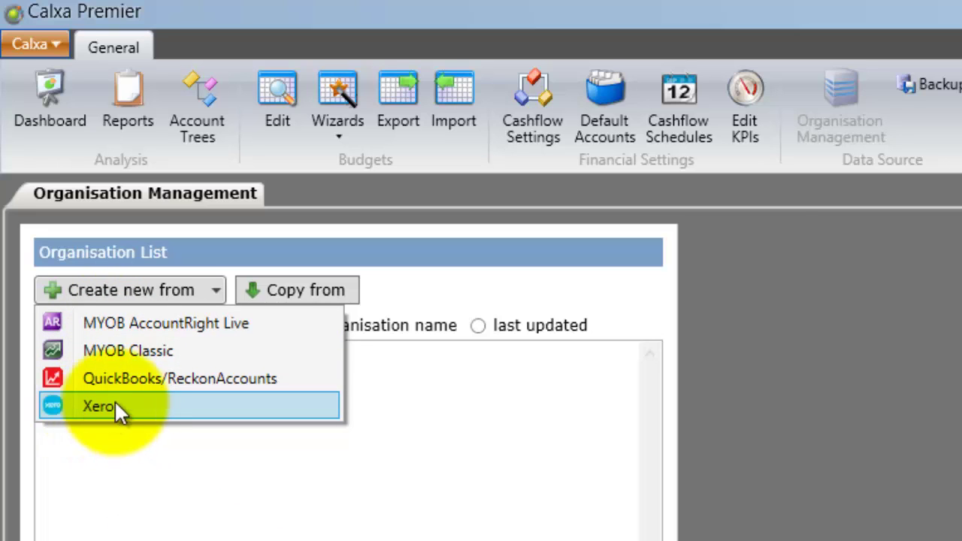
left_click(305, 285)
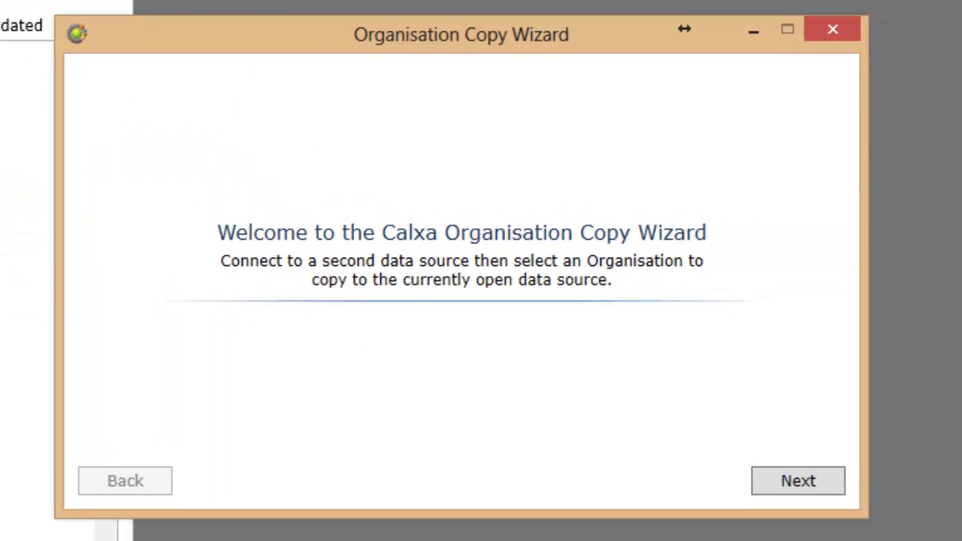
left_click(797, 483)
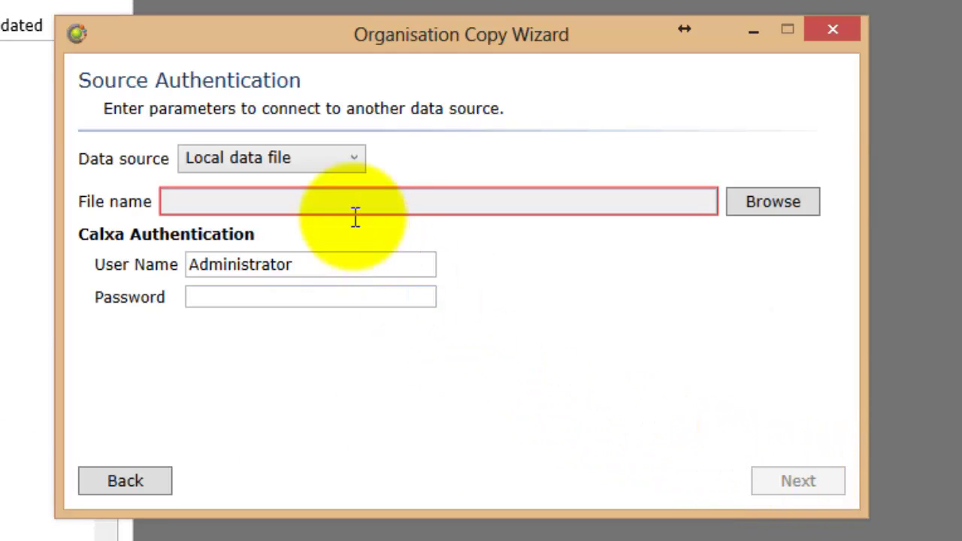
Step: Select the local data file Default.CalxaDB as the copy source and continue as Administrator with the password left blank
left_click(351, 159)
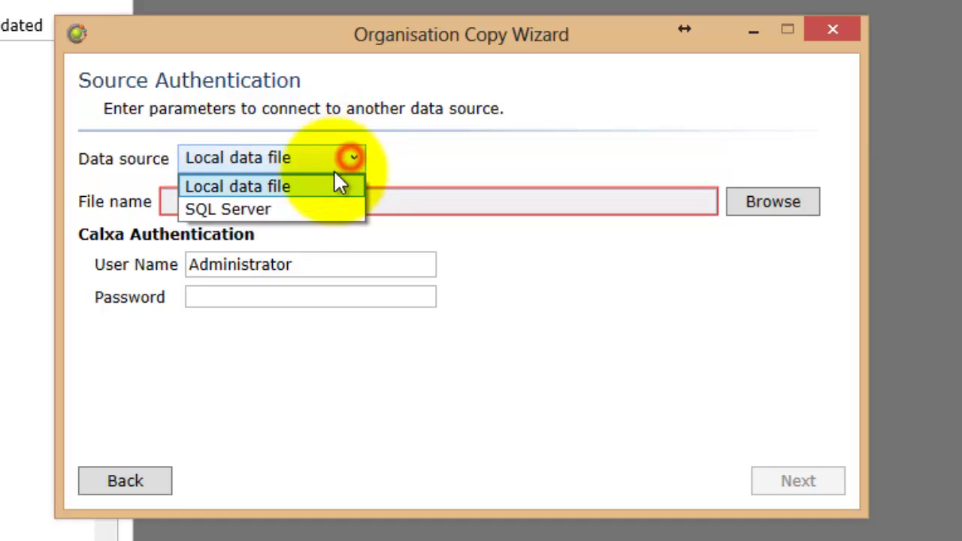
left_click(273, 186)
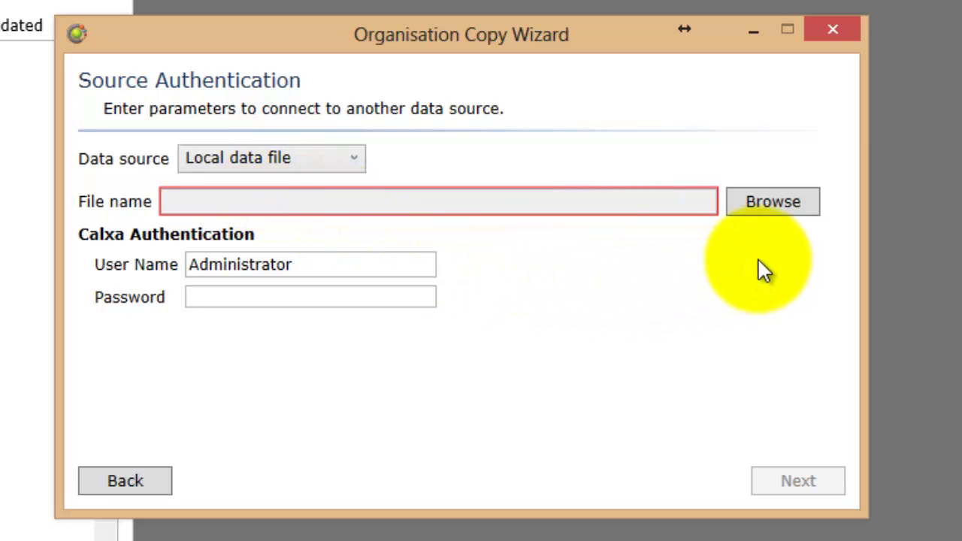
left_click(755, 202)
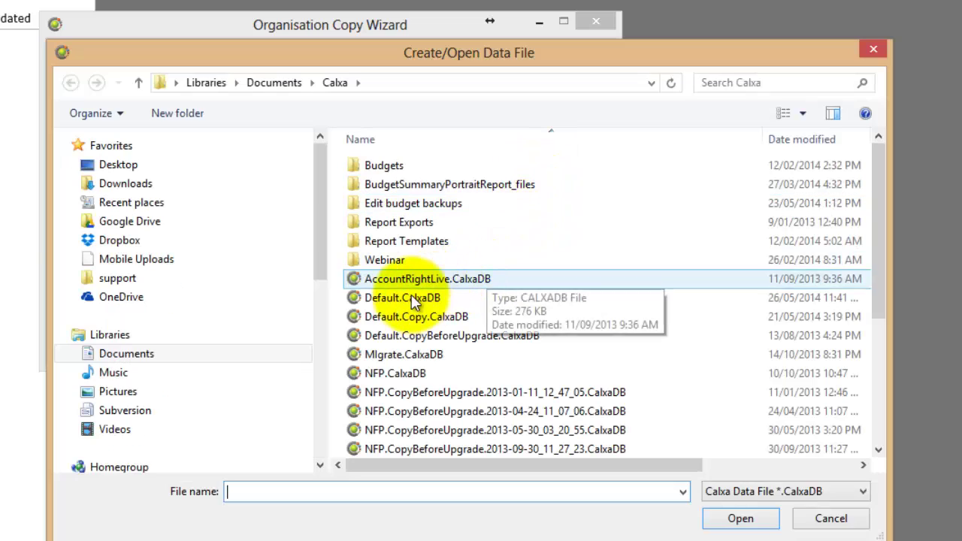
left_click(417, 299)
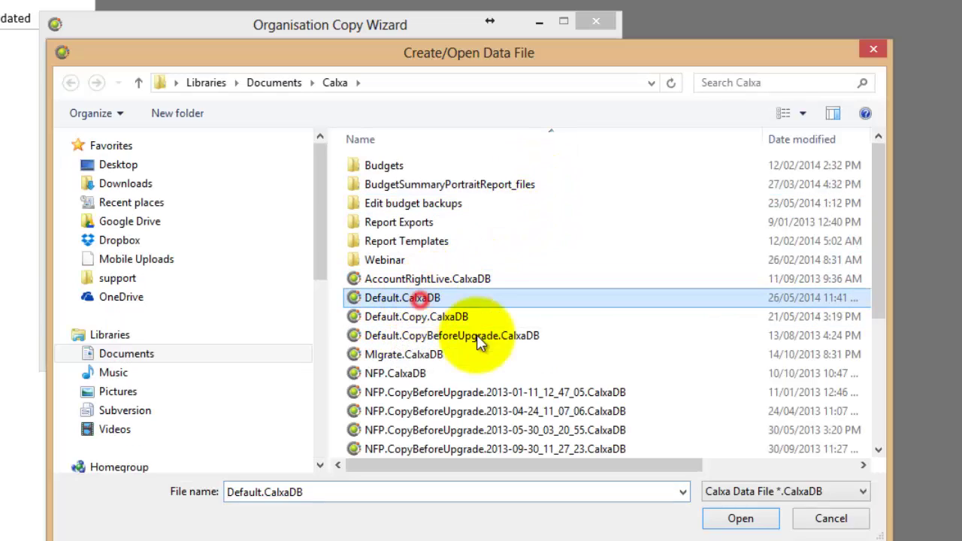
left_click(744, 517)
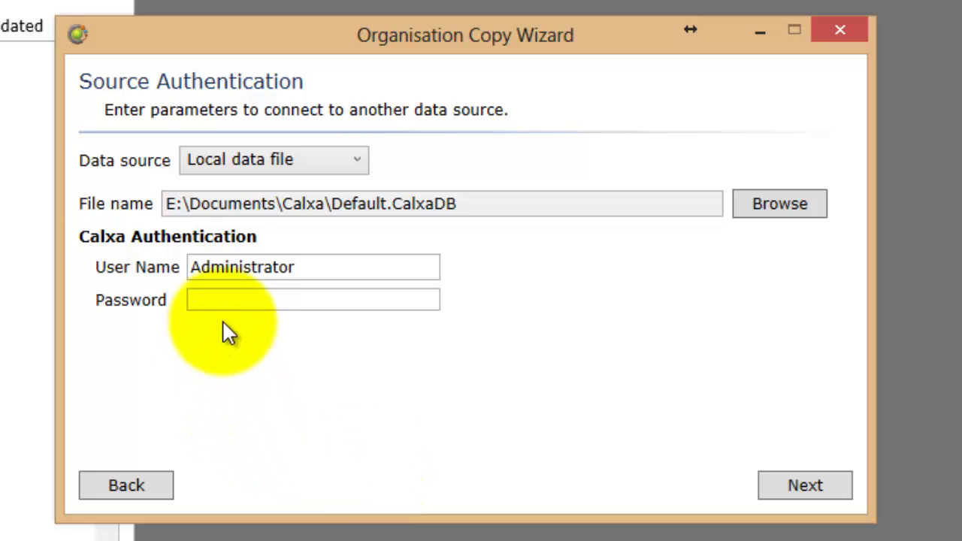
left_click(196, 300)
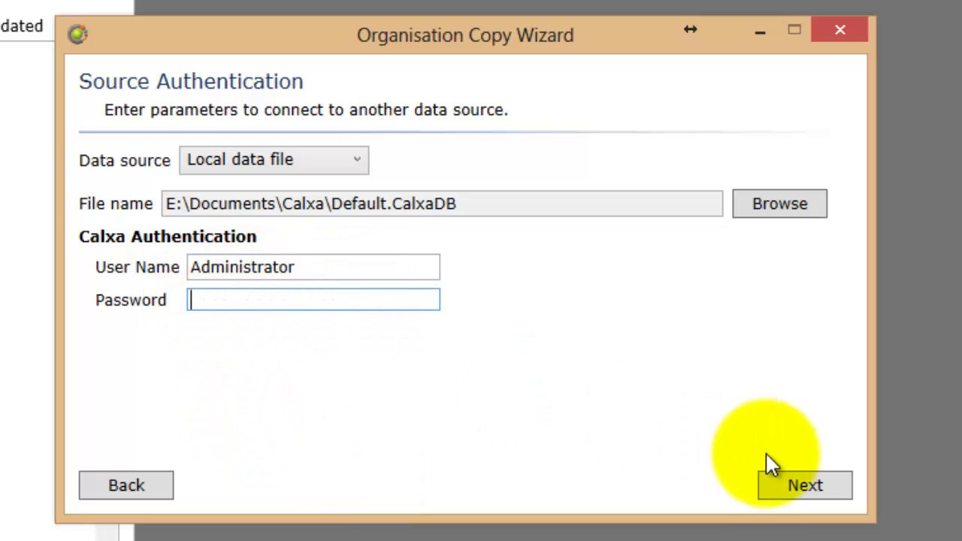
left_click(809, 484)
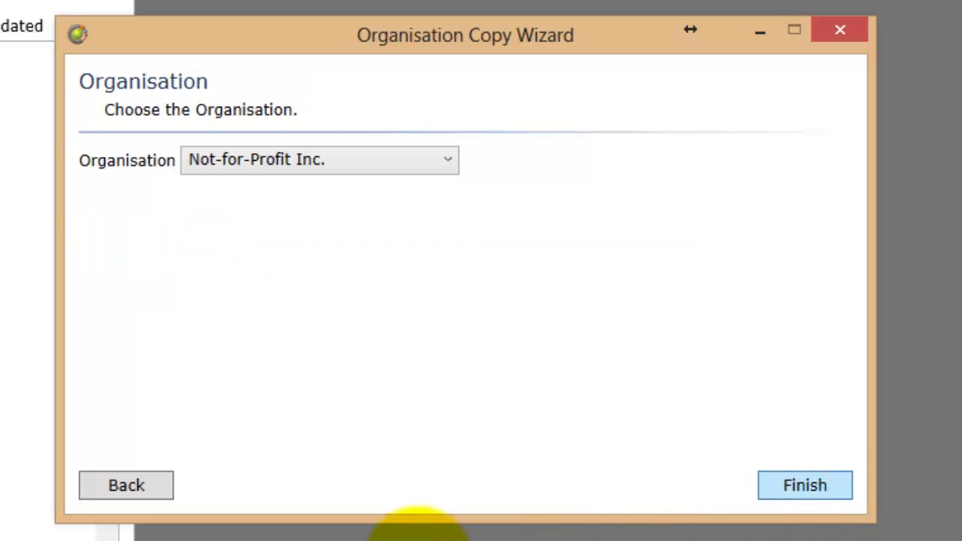
Step: Choose the first Not-for-Profit Inc. entry as the organisation to copy and finish the wizard
left_click(405, 157)
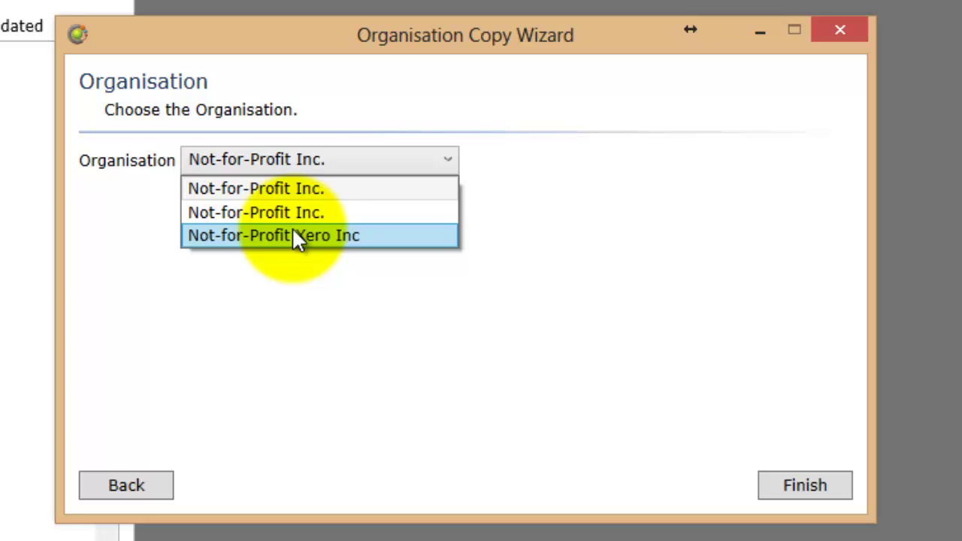
left_click(280, 187)
left_click(797, 484)
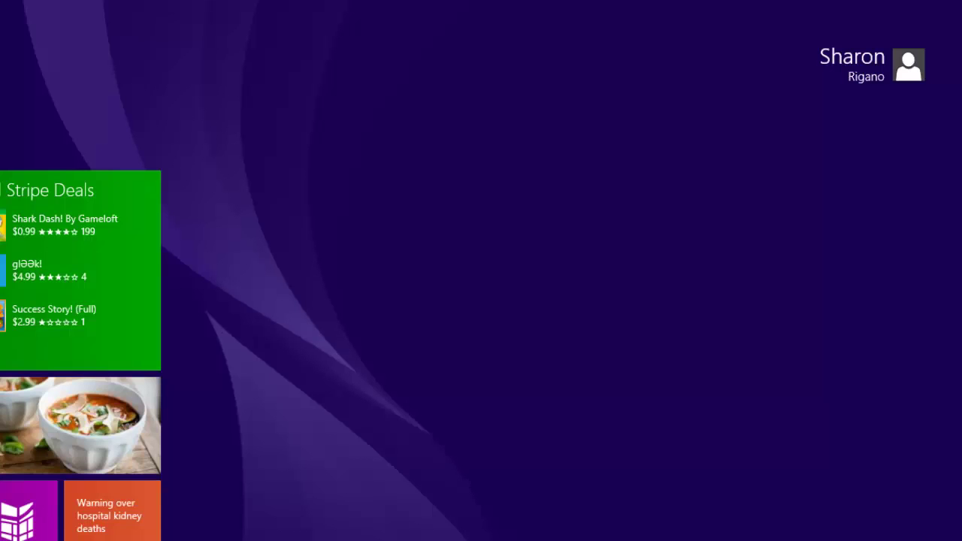
Step: Find SQL Server Management Studio by searching for "sql manage" and switch to it
type("sq")
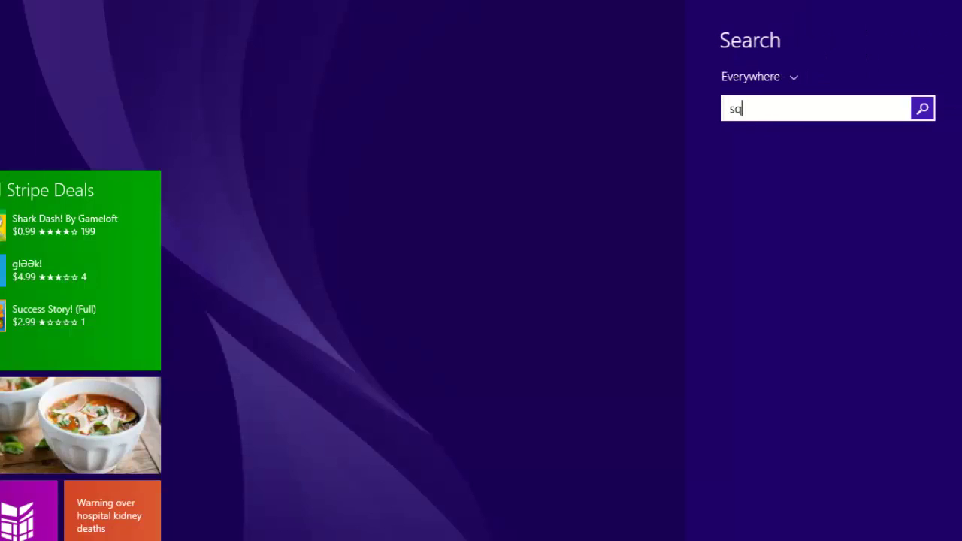
type("l manage")
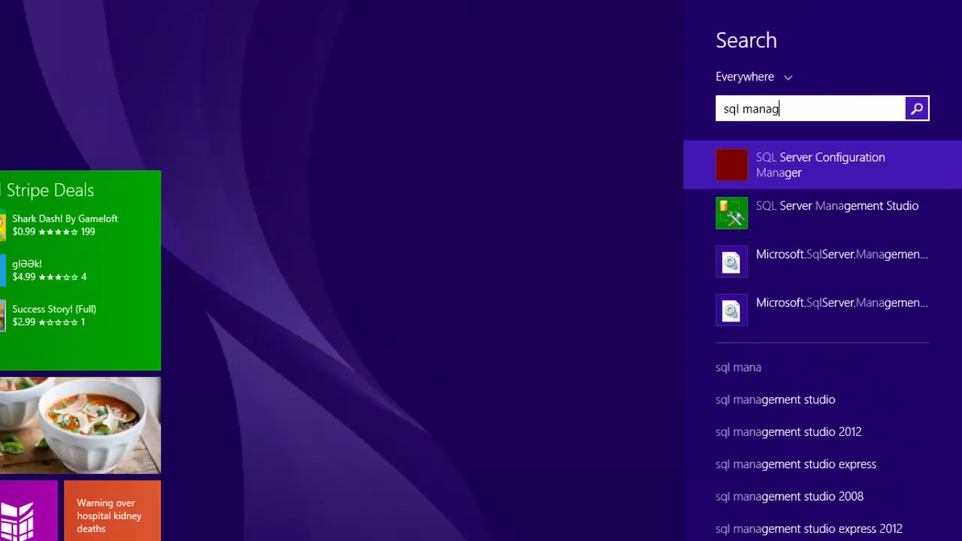
left_click(798, 205)
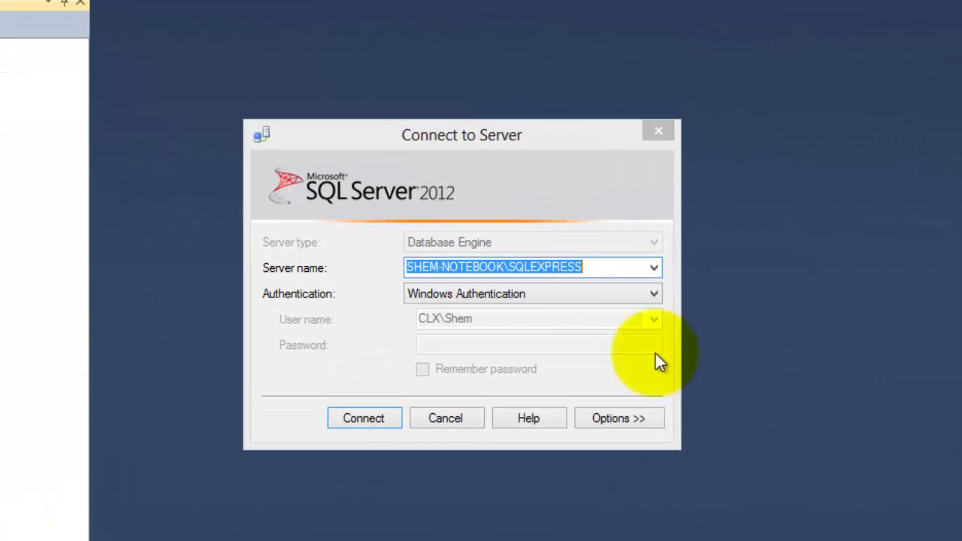
Step: Replace the instance part of the server name with CALXA and connect using Windows Authentication
left_click(510, 266)
left_click_drag(511, 266, 609, 254)
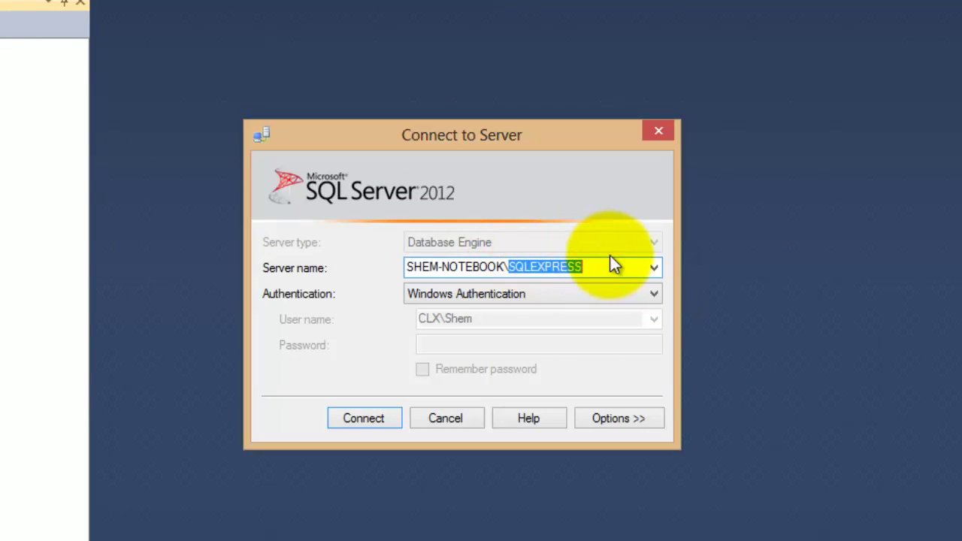
type("C")
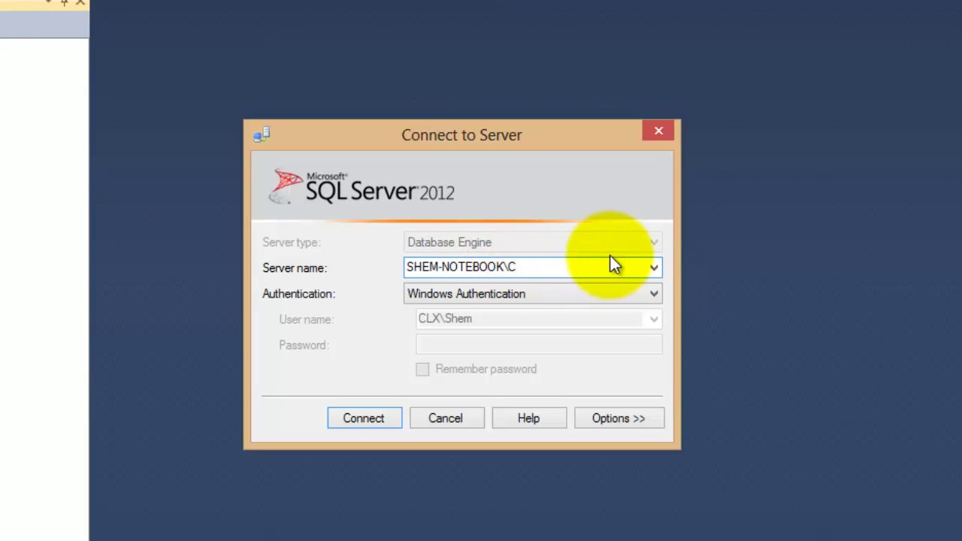
type("ALXA")
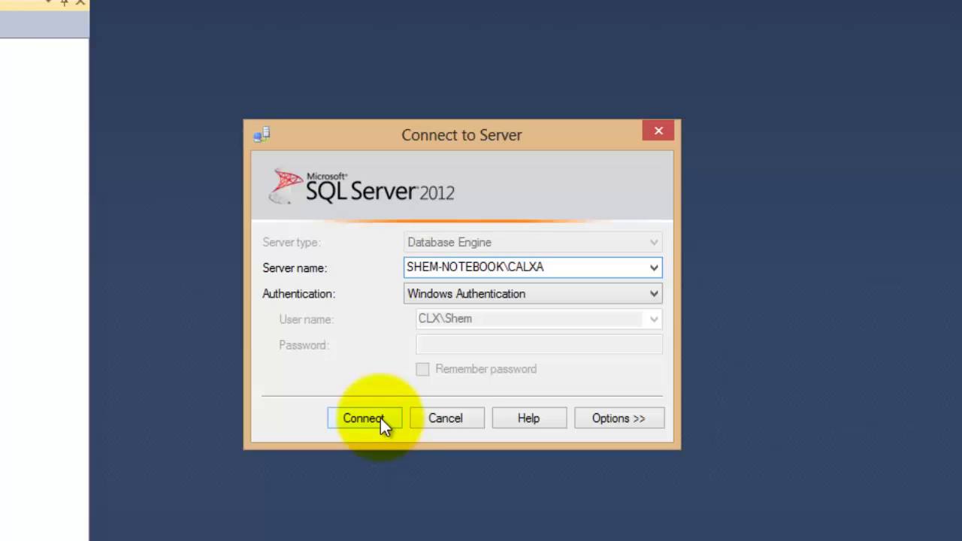
left_click(380, 421)
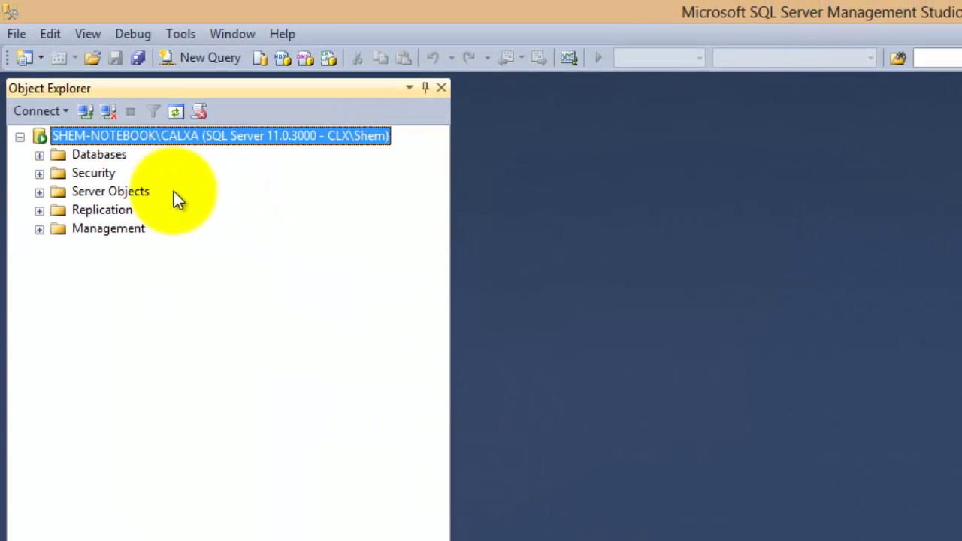
Step: Start a new login under the server's Security Logins and open the user or group search for its login name
left_click(40, 173)
right_click(88, 193)
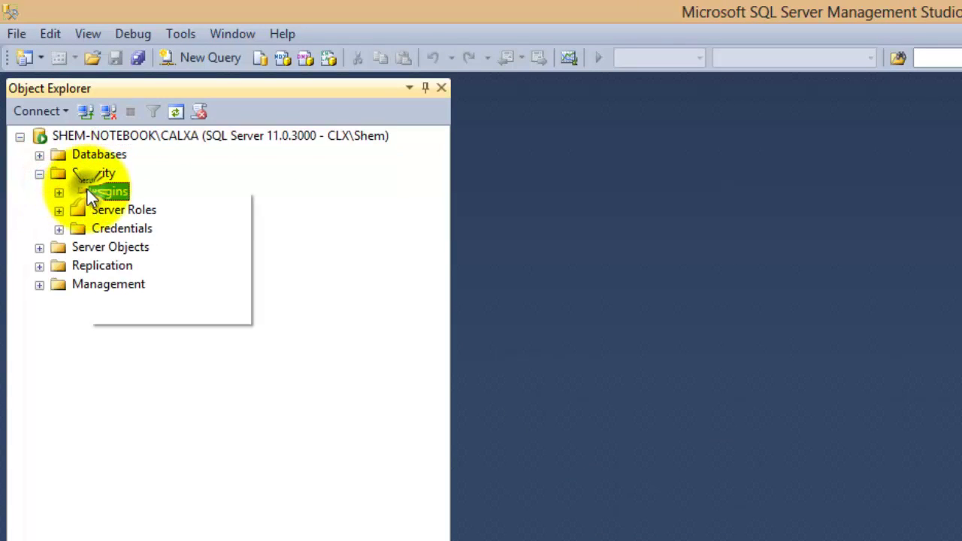
left_click(156, 201)
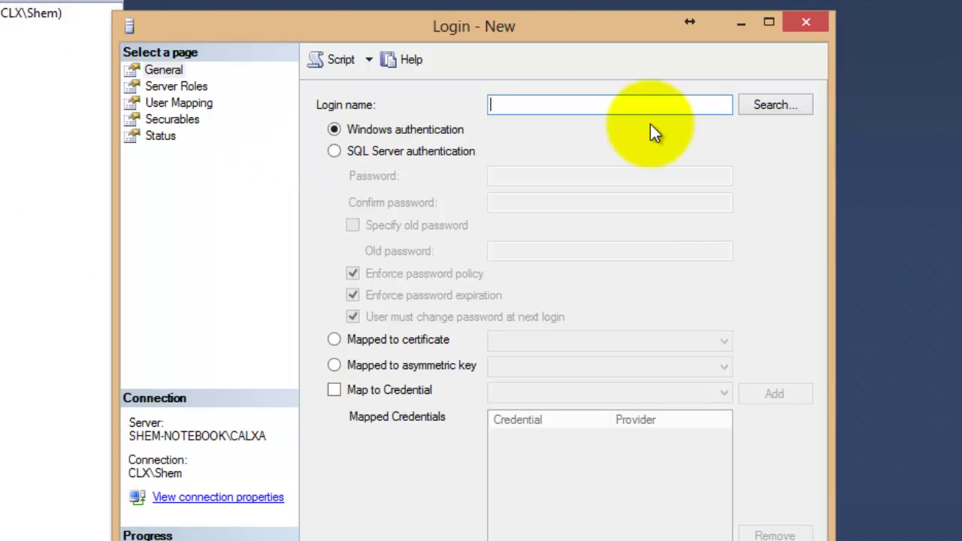
left_click(752, 105)
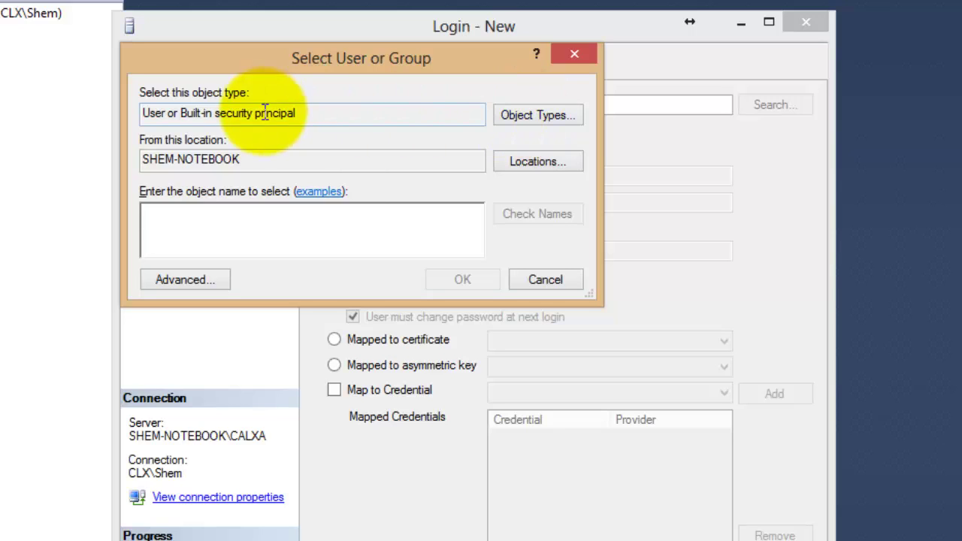
Step: Include Groups in the object types to find and set the search location to Entire Directory
left_click(552, 116)
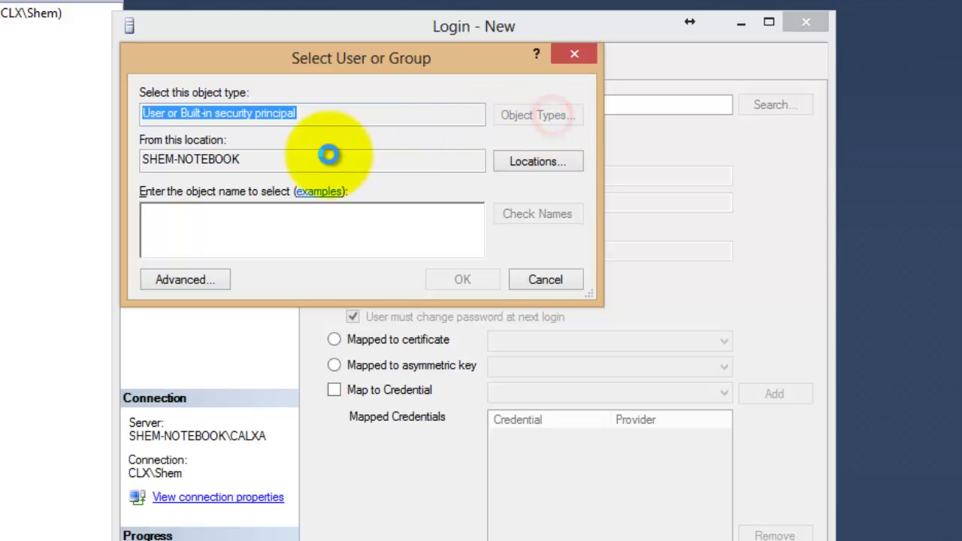
left_click(155, 208)
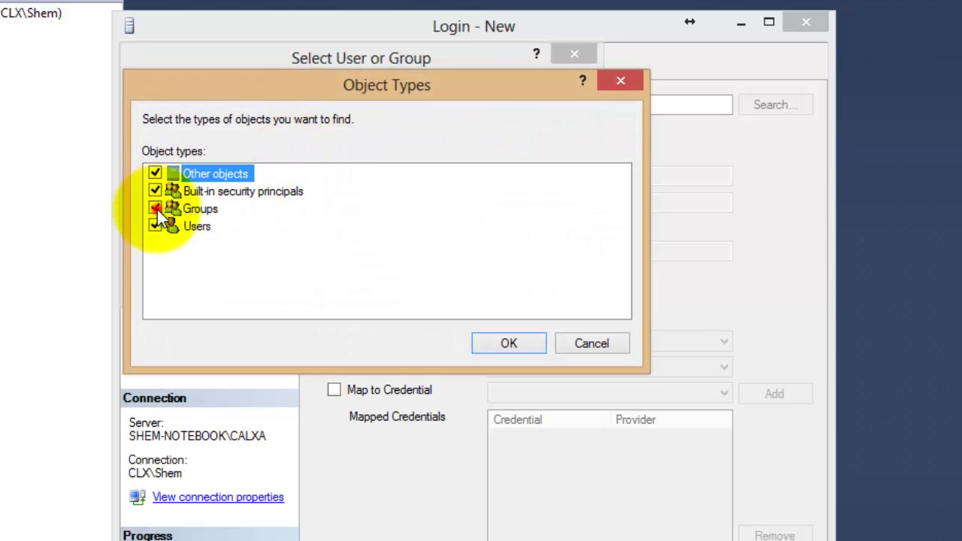
left_click(508, 344)
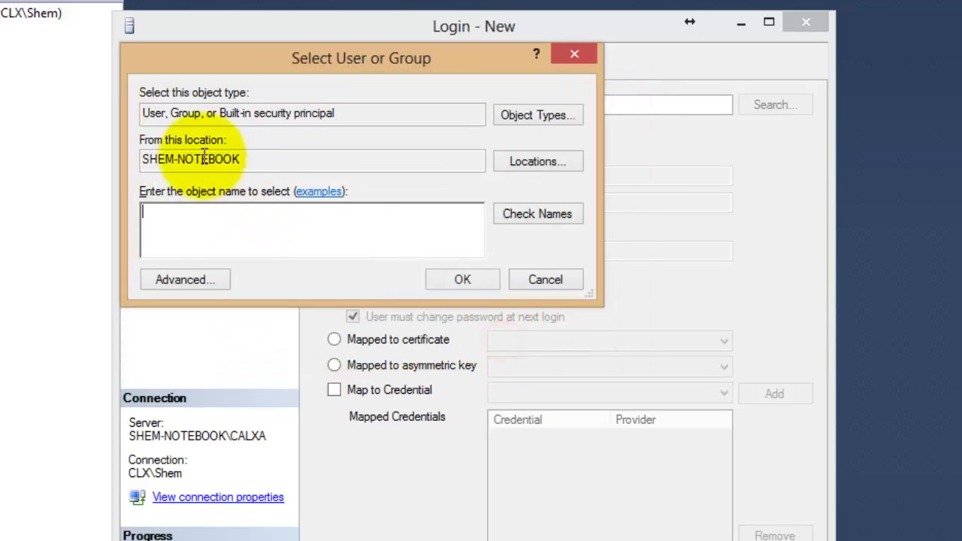
left_click(522, 163)
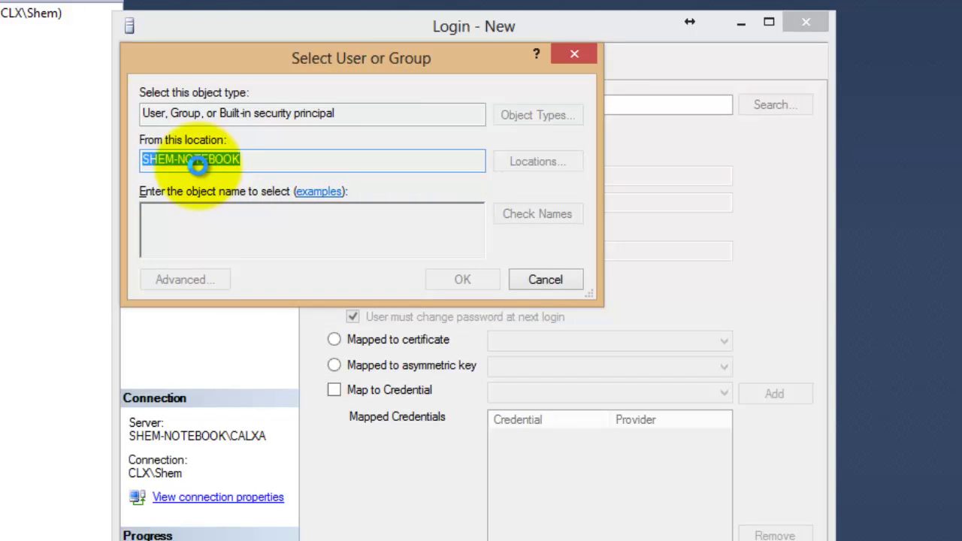
left_click(181, 194)
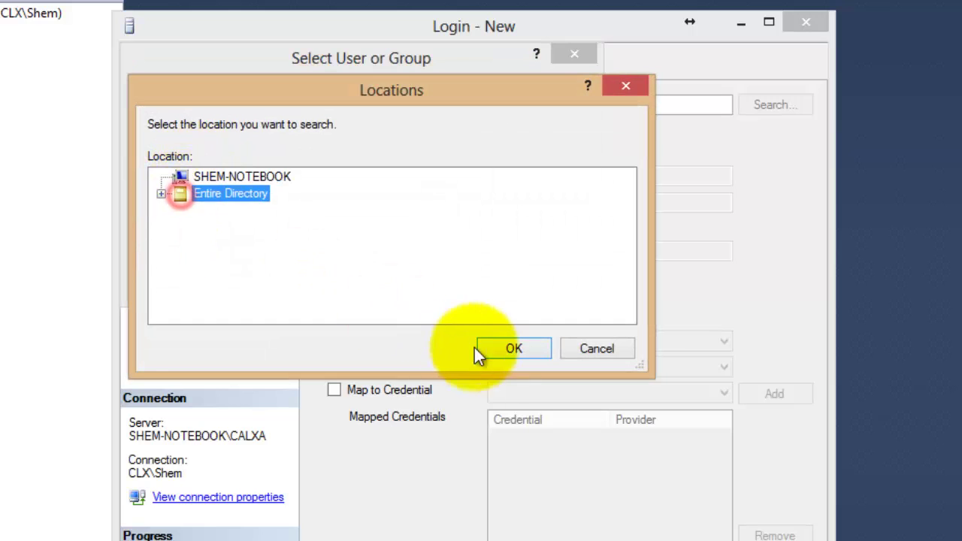
left_click(509, 347)
Step: Look up the object name Customer Support and use the first matching group as the login name
left_click(276, 233)
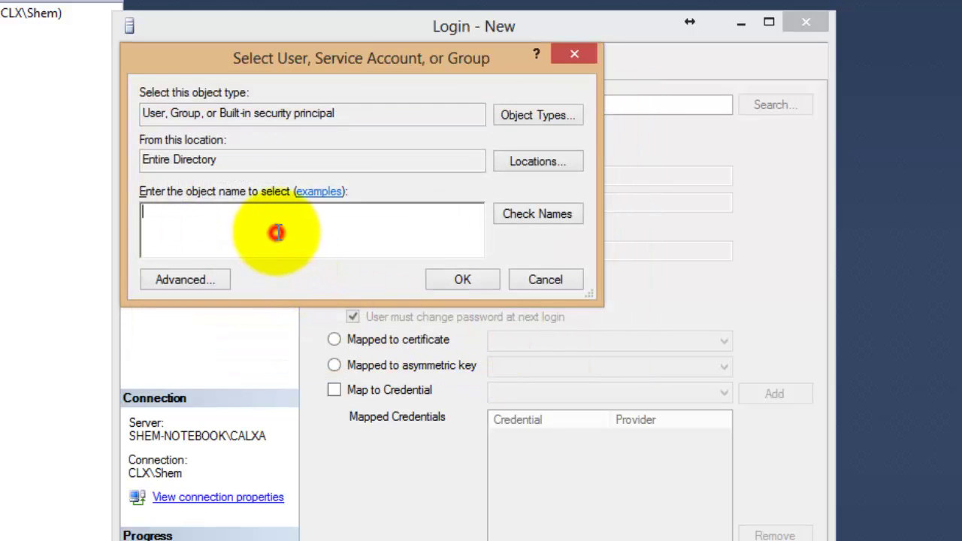
type("Customer")
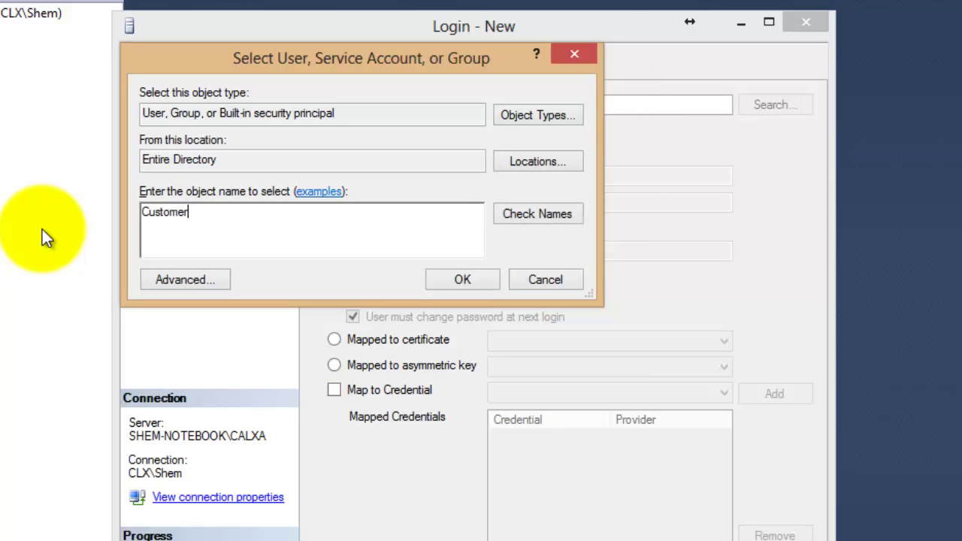
type(" Support")
left_click(547, 218)
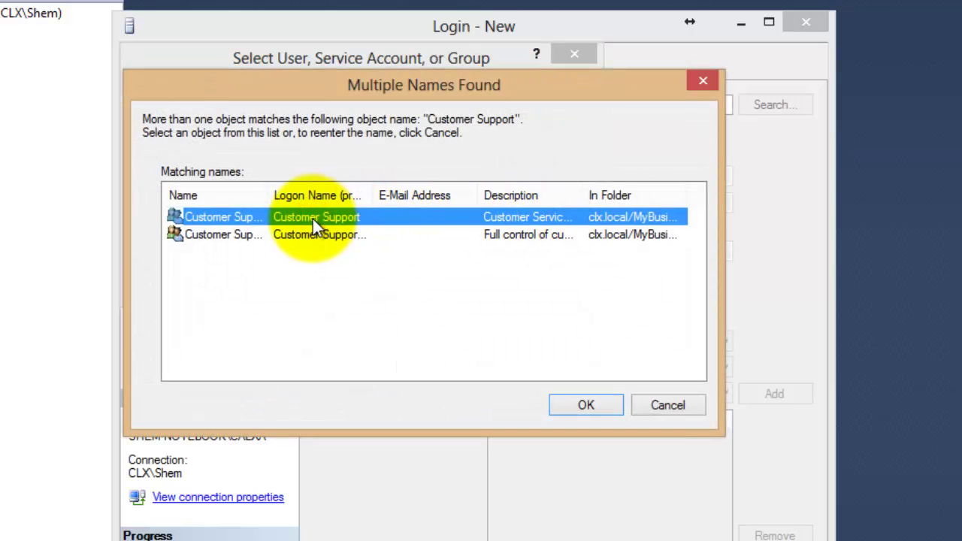
left_click(587, 405)
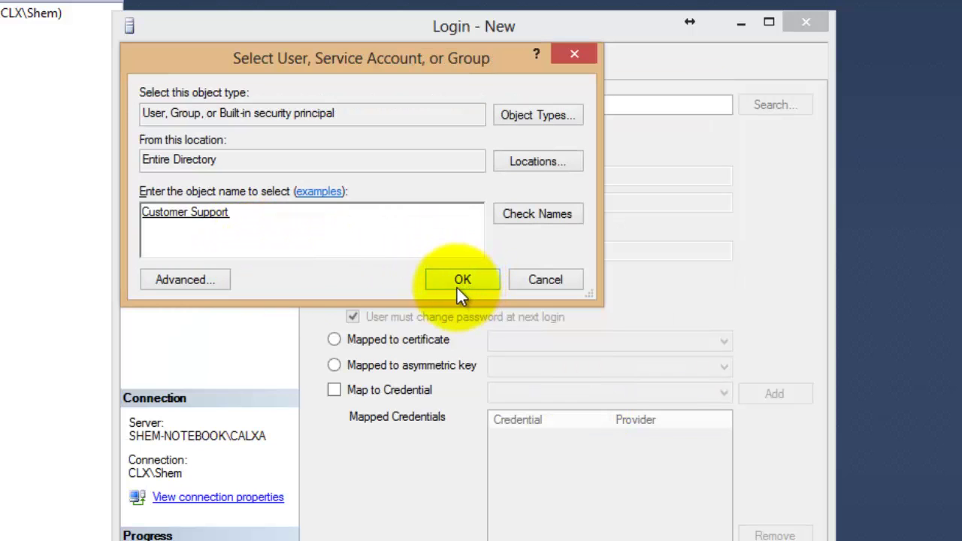
left_click(461, 283)
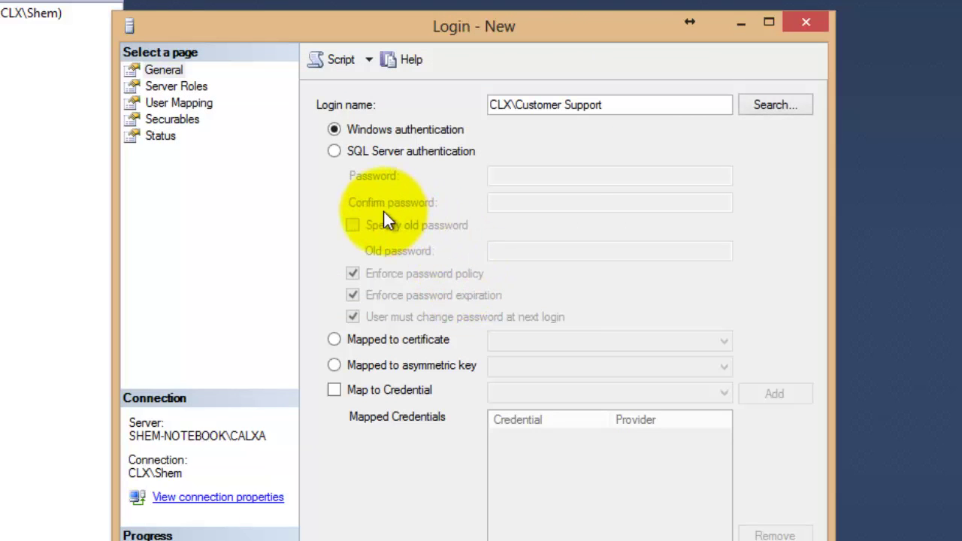
Step: Create the login with the dbcreator server role and a mapping to the Video database as db_owner
left_click(168, 87)
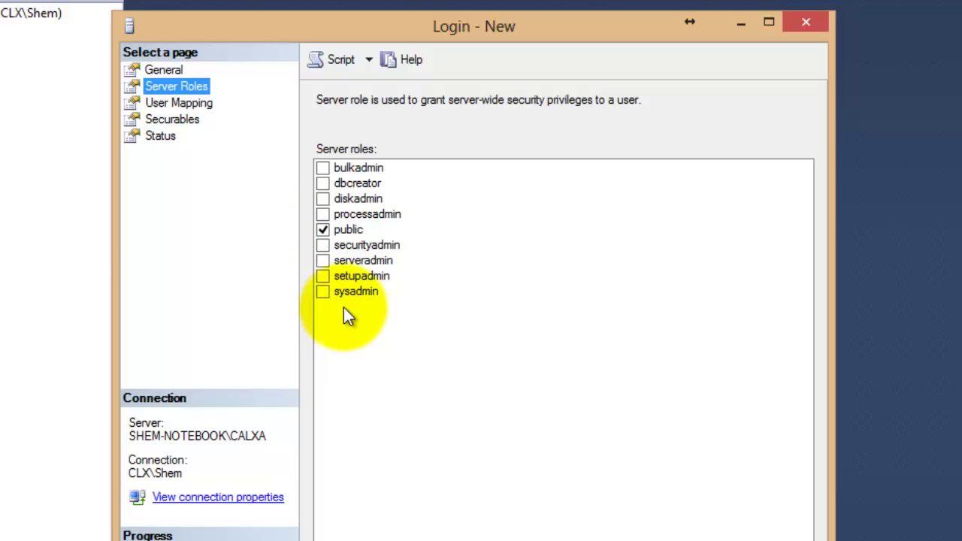
left_click(323, 183)
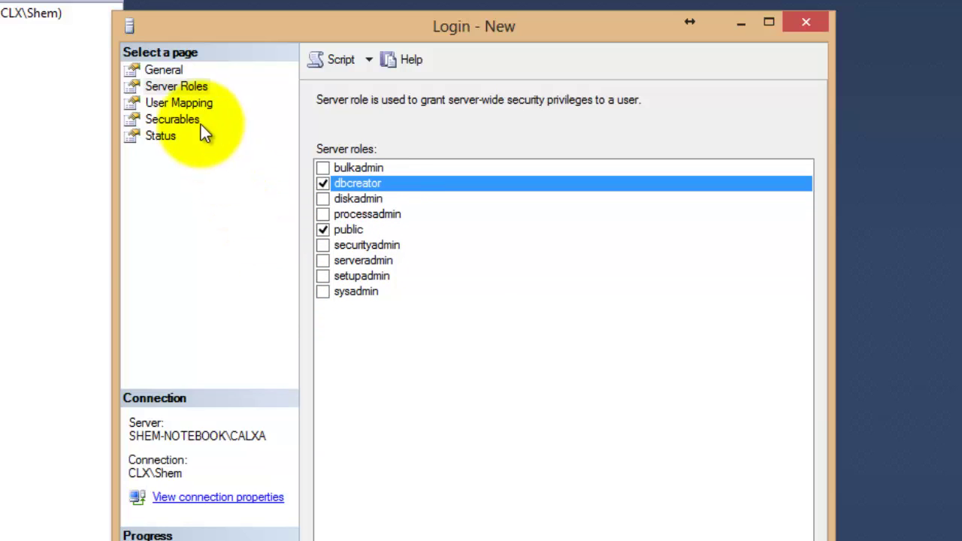
left_click(157, 105)
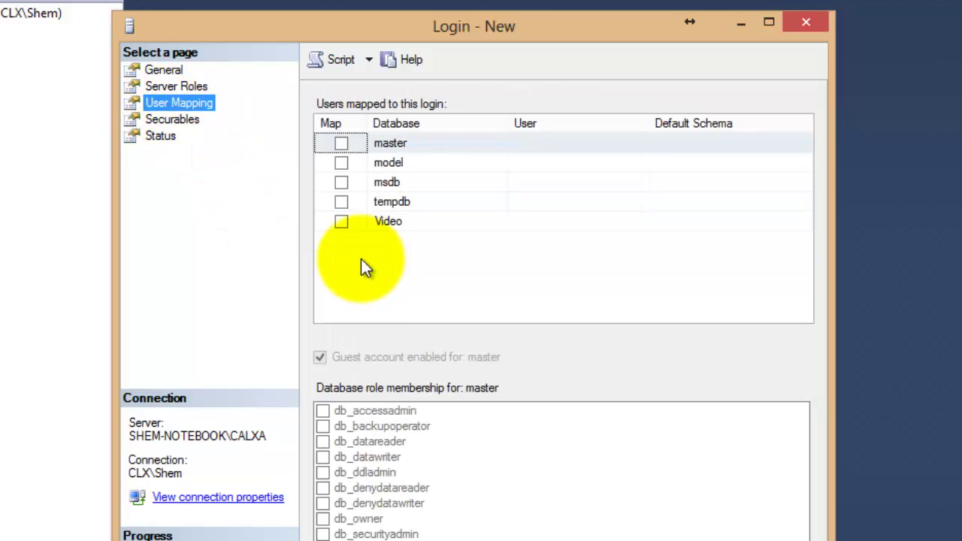
left_click(342, 222)
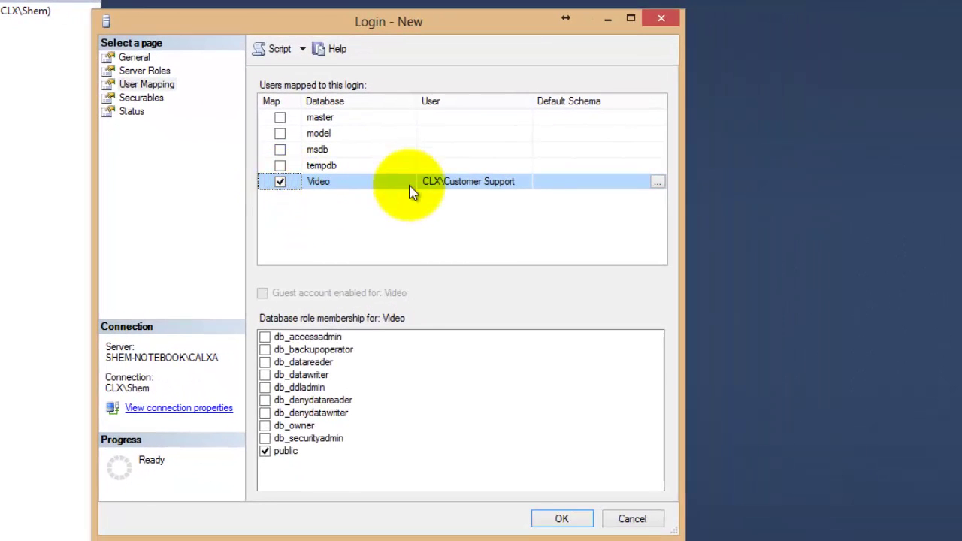
left_click(265, 425)
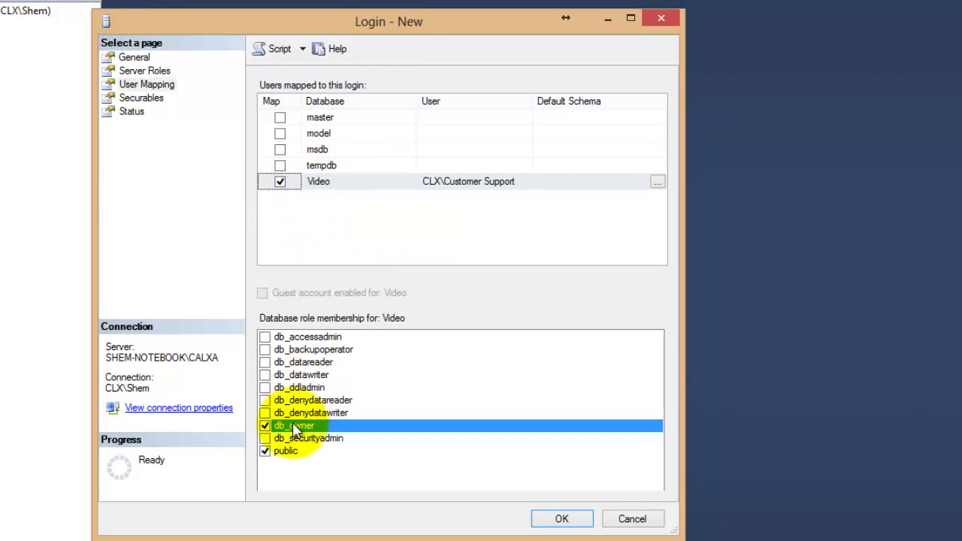
left_click(562, 518)
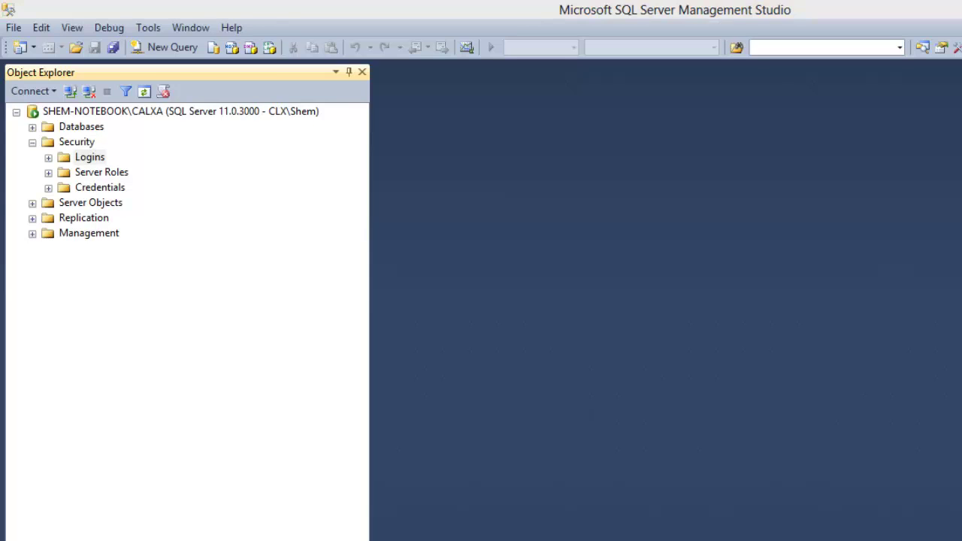
Step: Switch to Calxa and select the CALXA instance as the server and Video as the network database
key("alt+Tab")
left_click(612, 141)
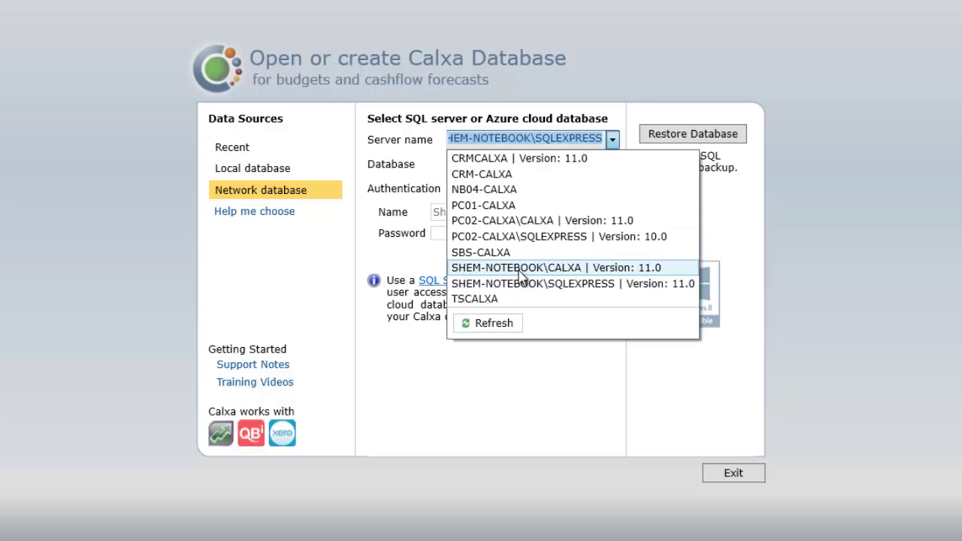
left_click(520, 269)
left_click(612, 166)
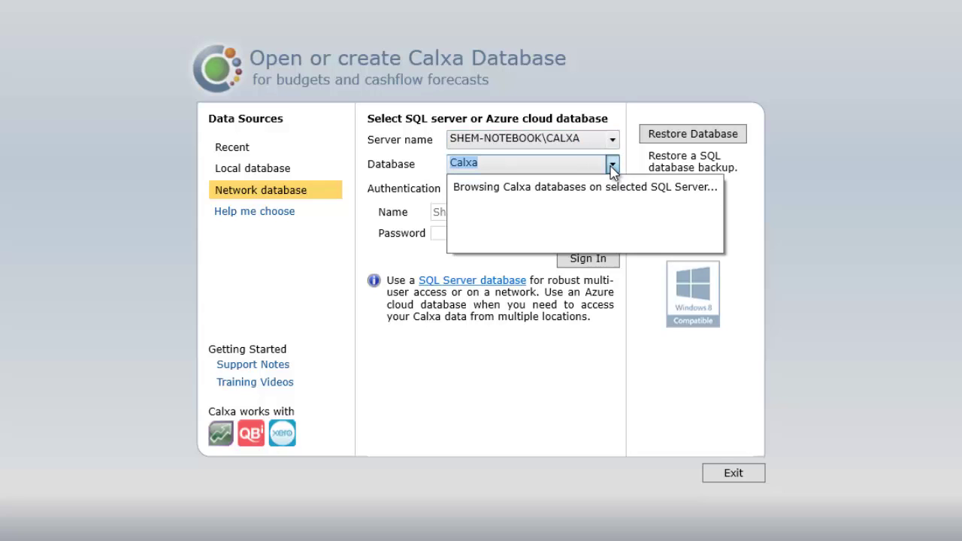
left_click(499, 185)
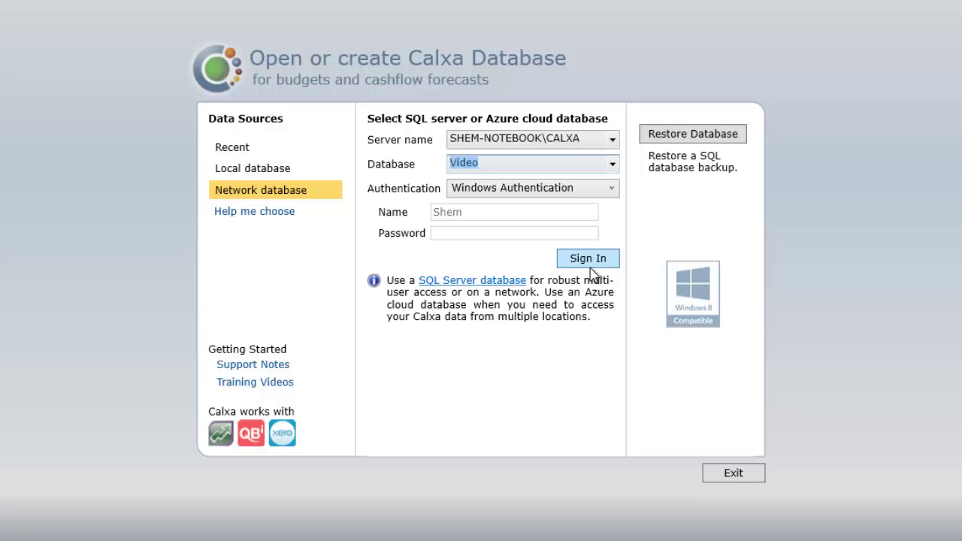